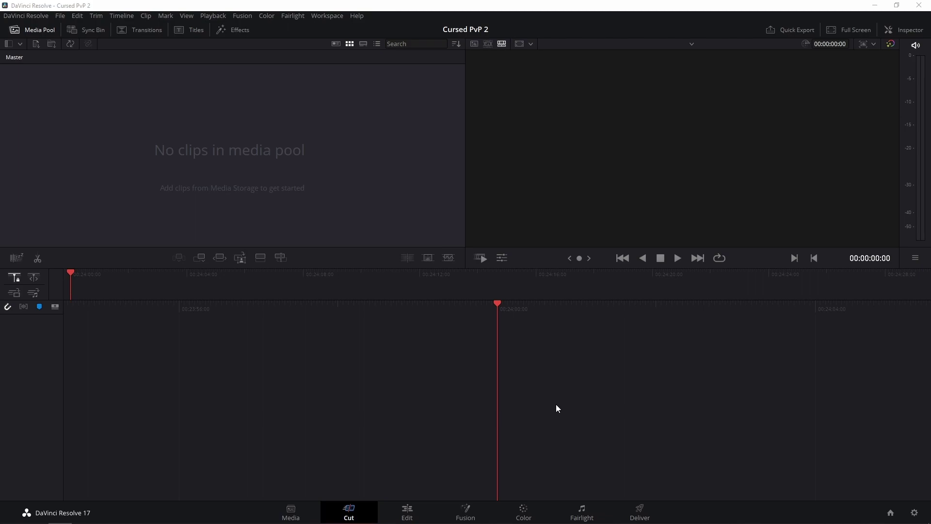
# - Switch to the Edit page and show both the Media Pool and the Effects Library
pyautogui.click(408, 510)
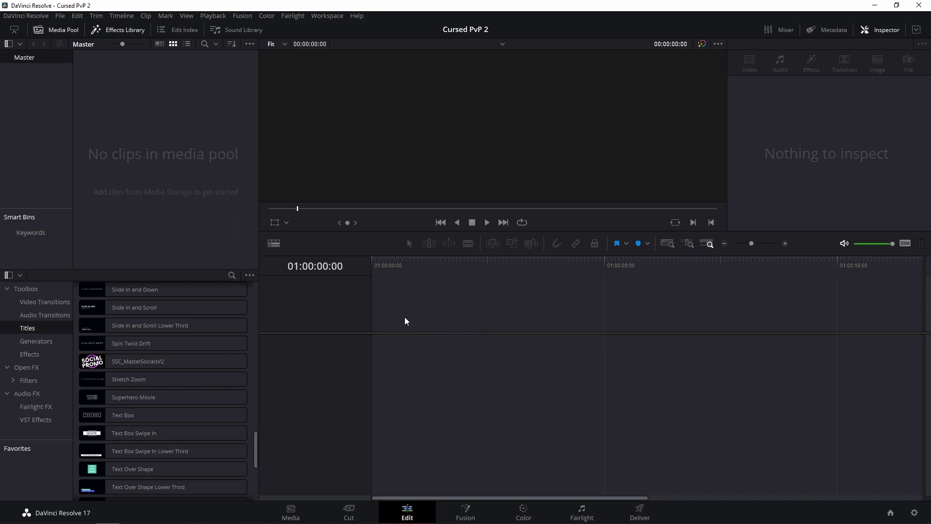
pyautogui.click(58, 30)
pyautogui.click(94, 30)
pyautogui.click(65, 30)
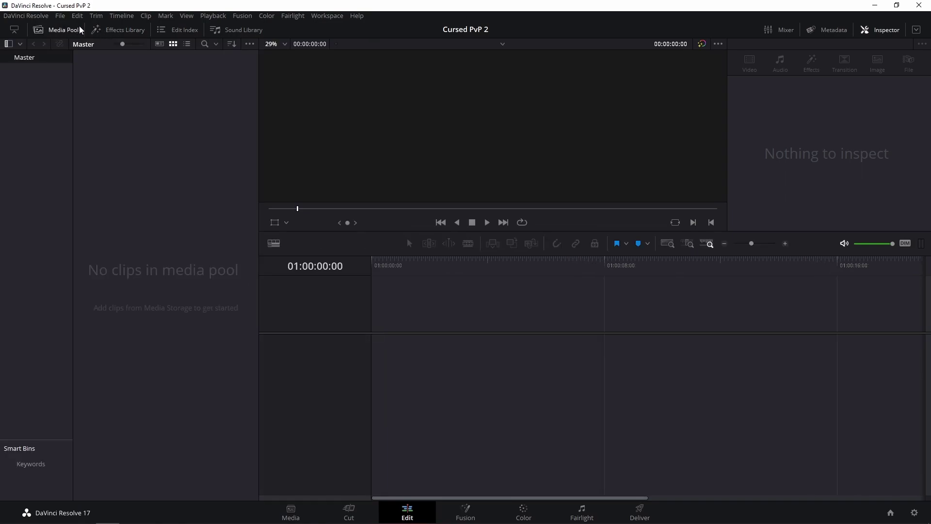
pyautogui.click(96, 30)
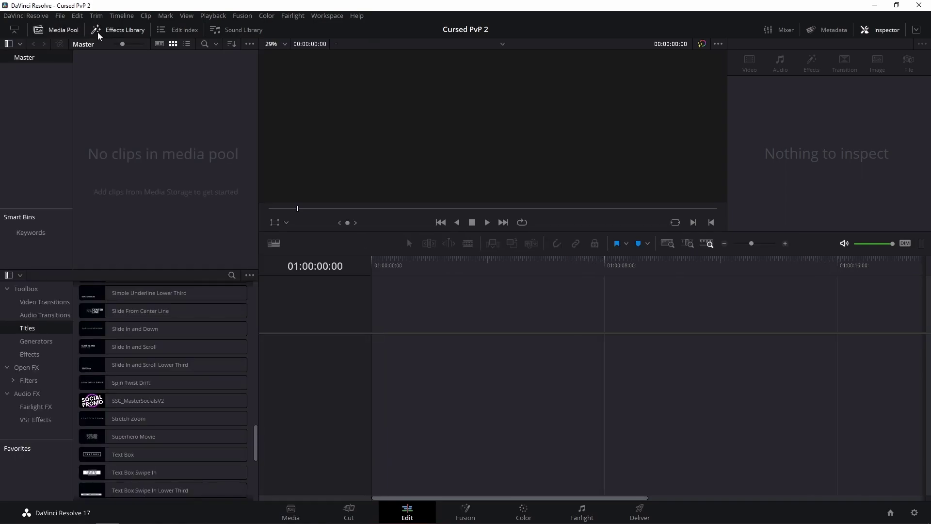
# - Try the Media Pool at half height, then restore its full height and redisplay the Effects Library
pyautogui.click(14, 30)
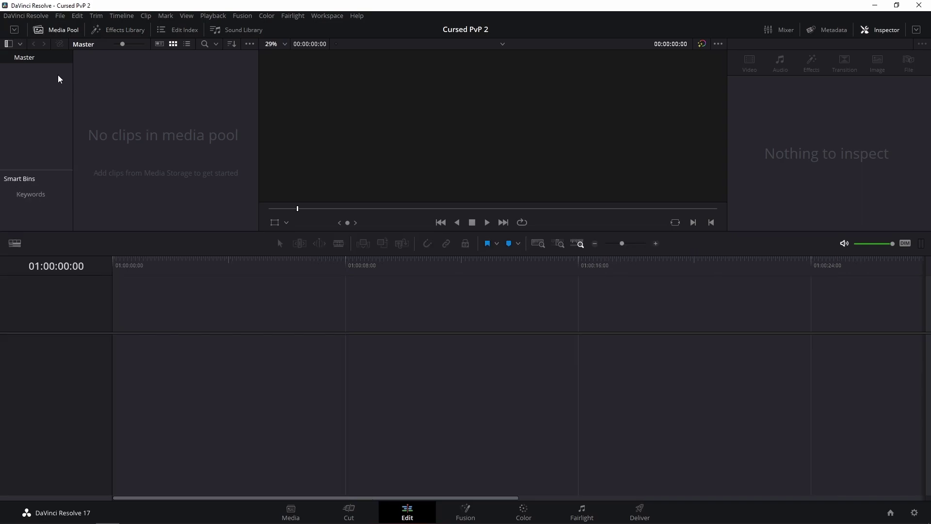
pyautogui.click(78, 30)
pyautogui.click(78, 30)
pyautogui.click(14, 30)
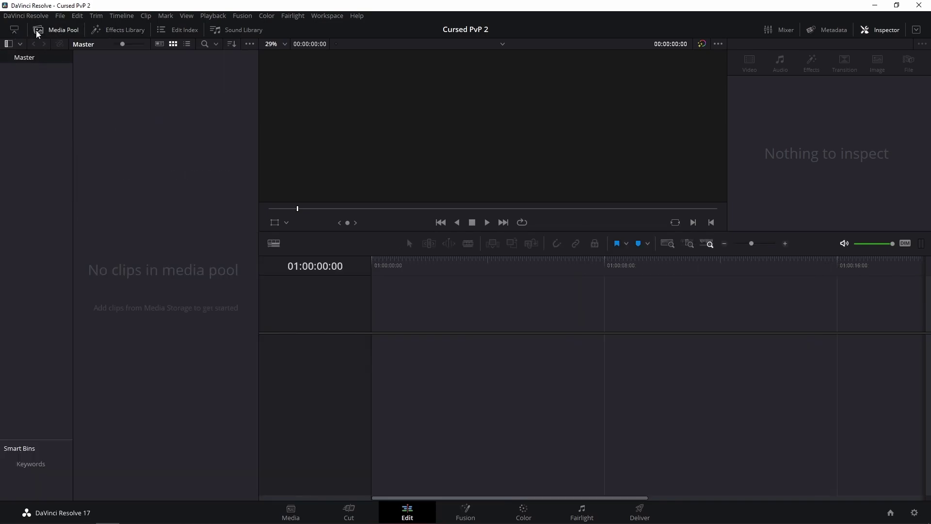
pyautogui.click(116, 30)
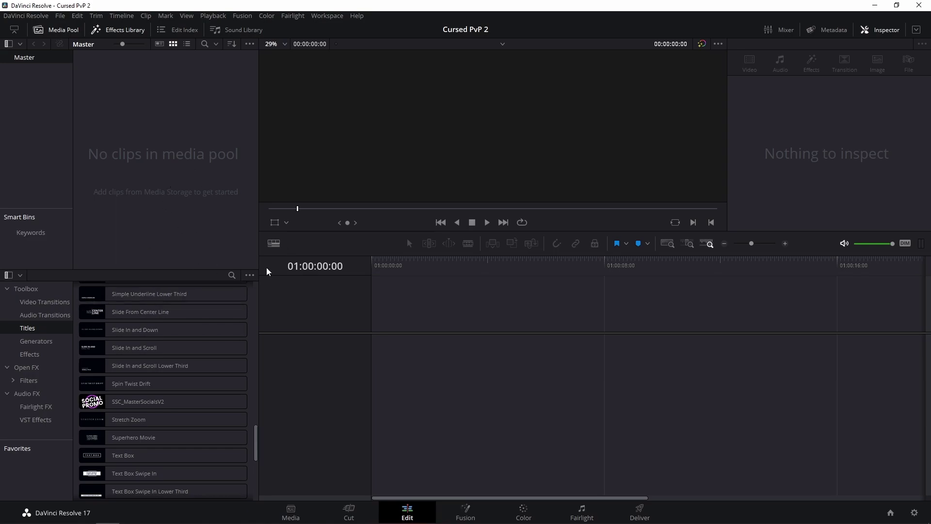
# - Hide and redisplay the Inspector, then expand it to full height and collapse it back
pyautogui.click(882, 31)
pyautogui.click(882, 31)
pyautogui.click(917, 30)
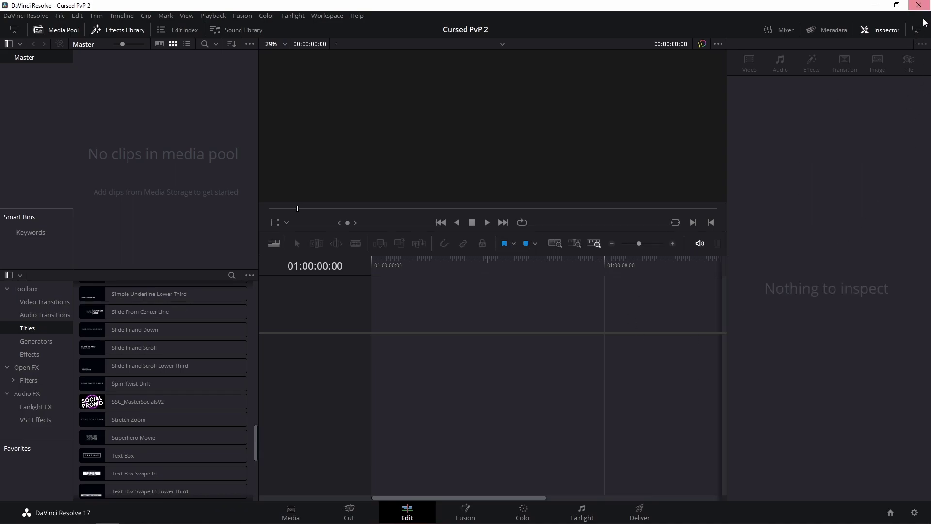
pyautogui.click(917, 31)
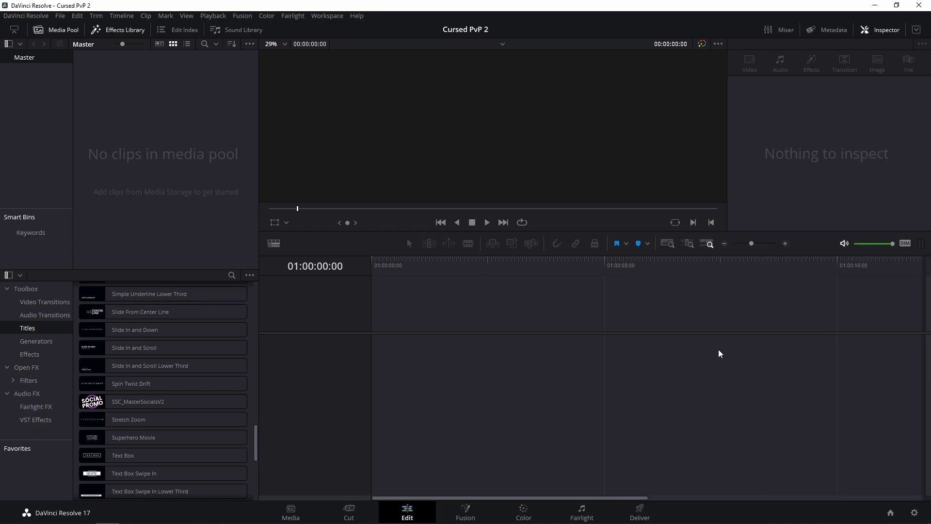
# - Narrow the Media Pool and Effects Library area and make the viewer slightly taller than before above the timeline
pyautogui.moveTo(258, 244); pyautogui.dragTo(217, 232)
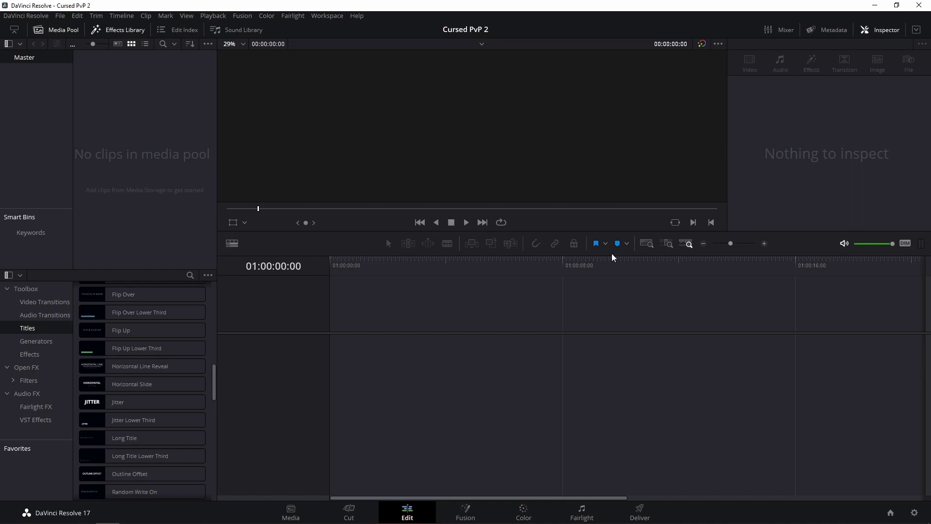
pyautogui.moveTo(609, 249); pyautogui.dragTo(609, 318)
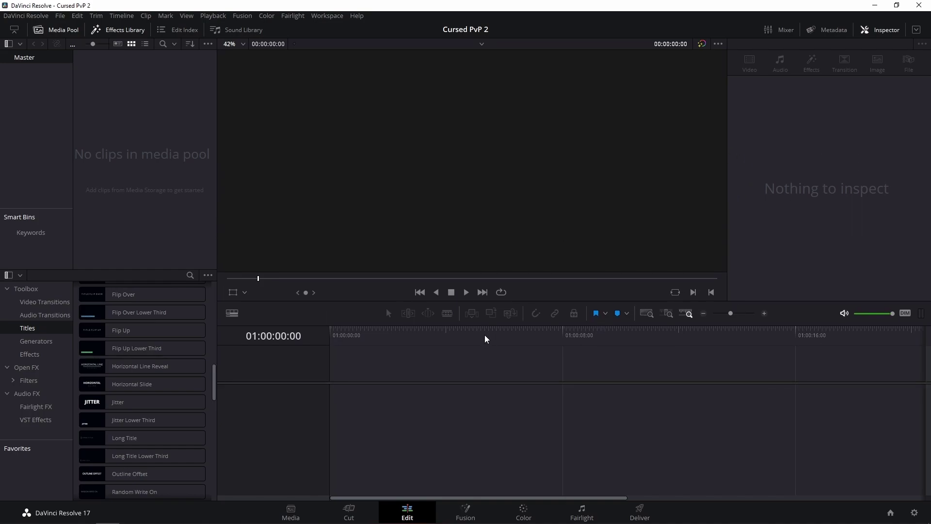
pyautogui.moveTo(478, 322); pyautogui.dragTo(480, 270)
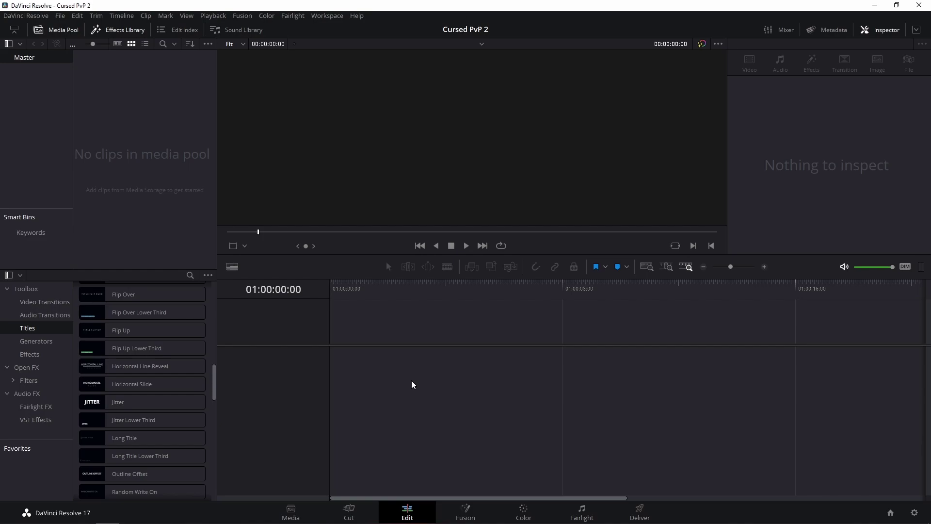
# - Import the video file Cursed pvp 2.mp4 into the Media Pool and clear its selection
pyautogui.rightClick(140, 145)
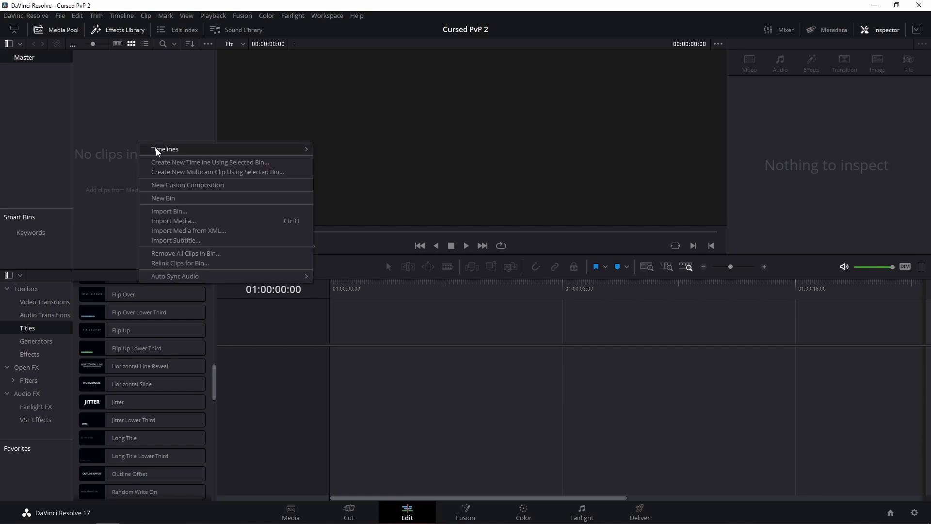
pyautogui.click(208, 220)
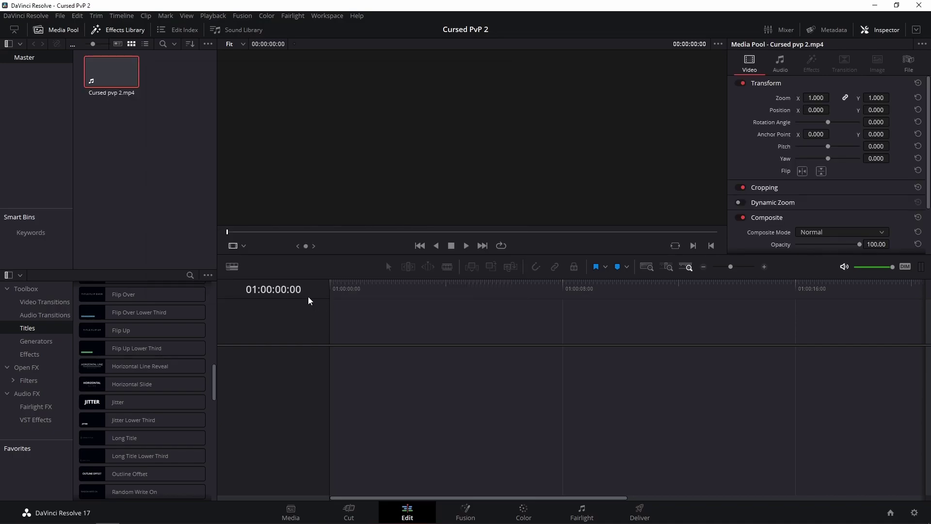
pyautogui.click(151, 137)
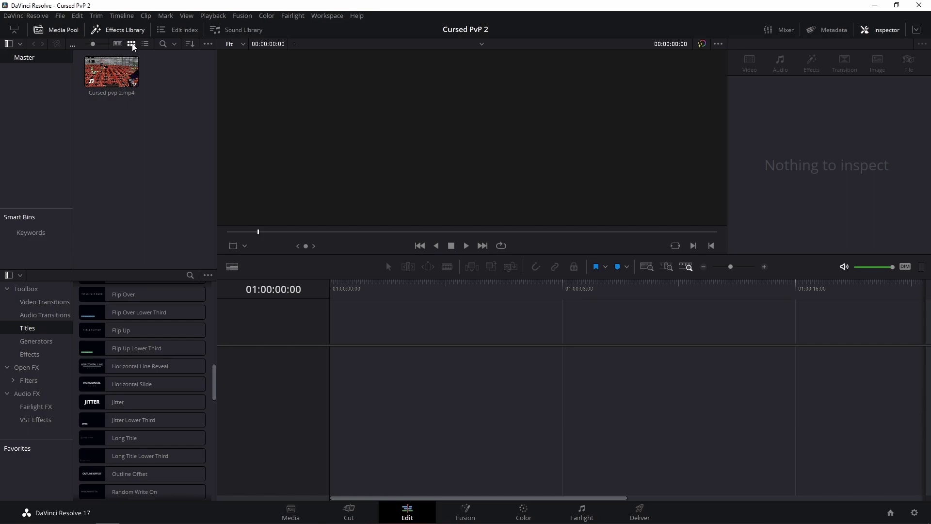
# - Try the metadata and list views of the Media Pool, then return to thumbnail view
pyautogui.click(118, 44)
pyautogui.click(146, 43)
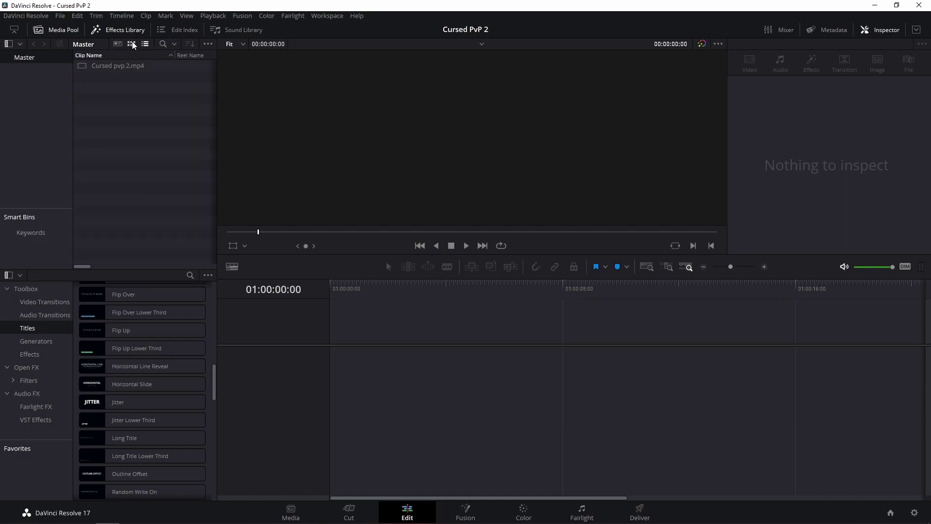
pyautogui.click(132, 44)
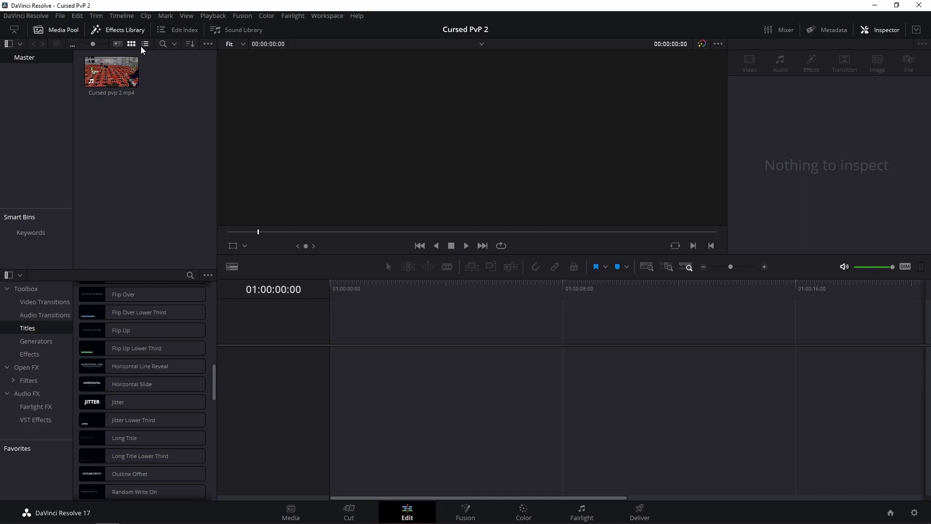
# - Place Cursed pvp 2.mp4 with its audio at the start of the empty timeline
pyautogui.click(110, 72)
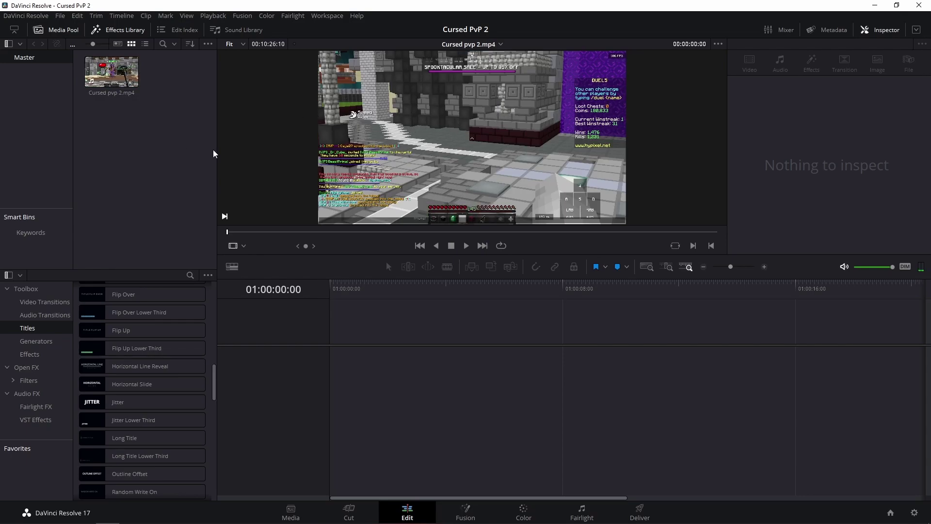
pyautogui.moveTo(114, 77); pyautogui.dragTo(349, 315)
pyautogui.moveTo(338, 362); pyautogui.dragTo(342, 388)
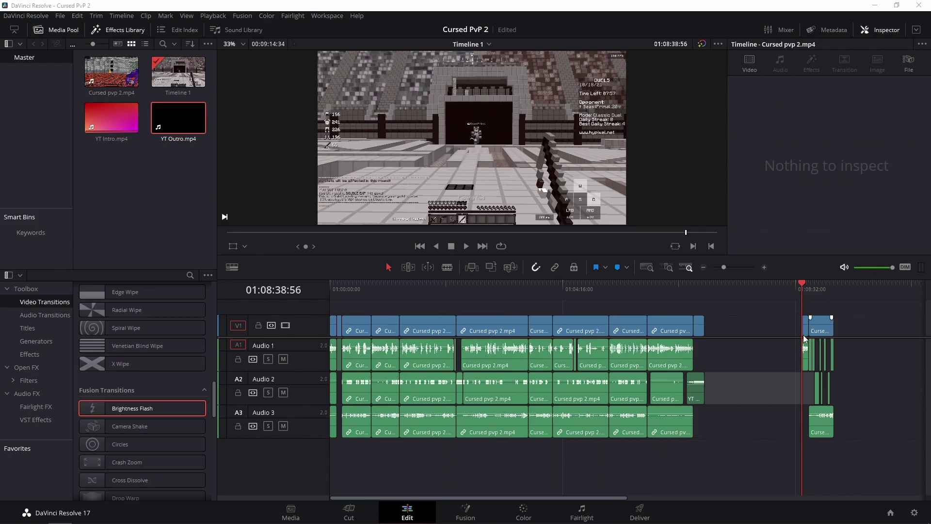
# - Split the last clip and its linked audio at 01:09:43:48 with the Blade tool, then undo the split
pyautogui.click(764, 267)
pyautogui.click(766, 267)
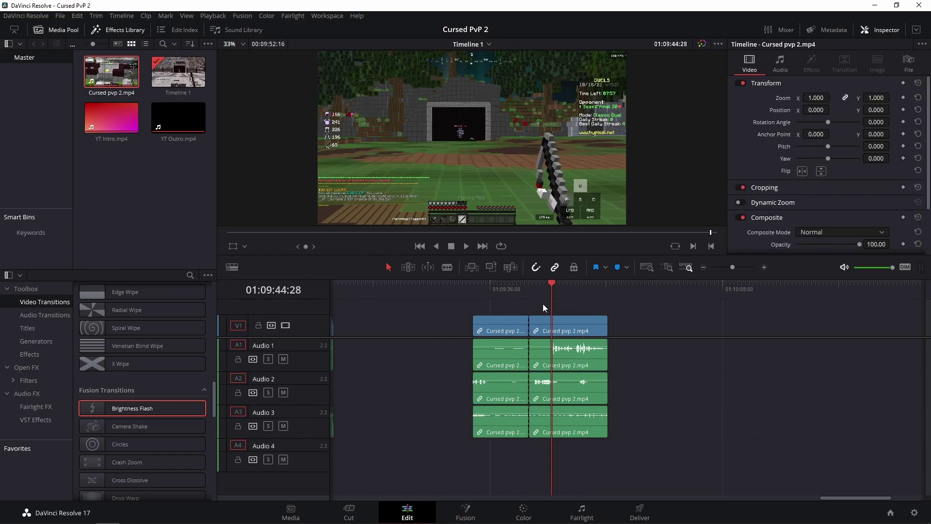
pyautogui.moveTo(551, 319)
pyautogui.mouseDown()
pyautogui.moveTo(572, 326)
pyautogui.moveTo(548, 323)
pyautogui.mouseUp()
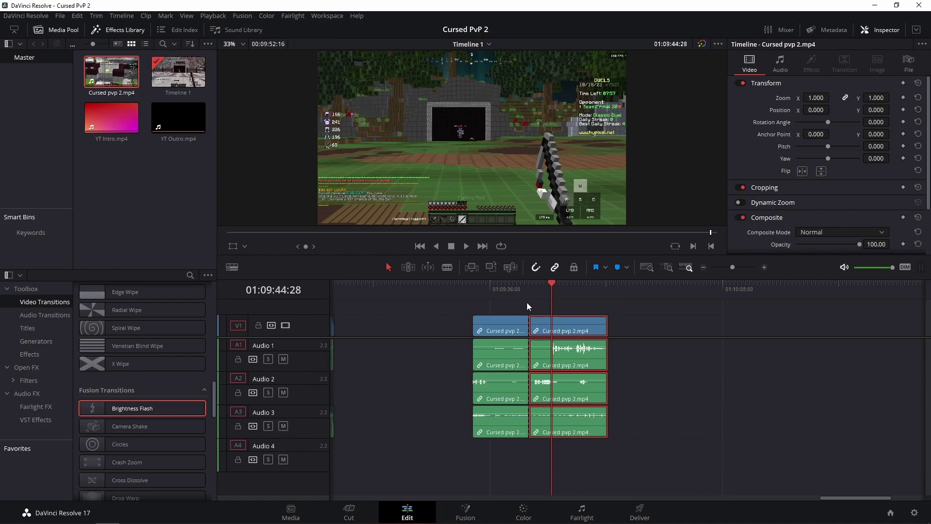
pyautogui.press('b')
pyautogui.click(546, 286)
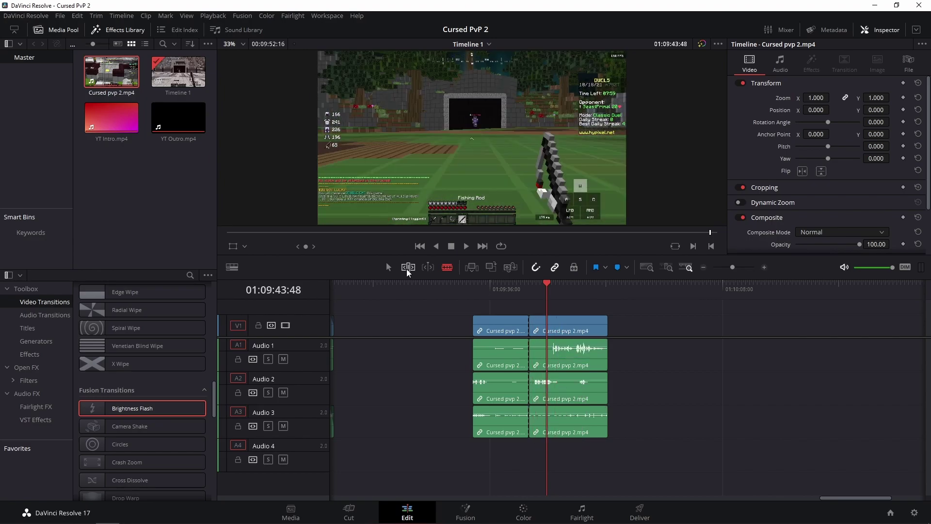
pyautogui.click(388, 267)
pyautogui.click(574, 329)
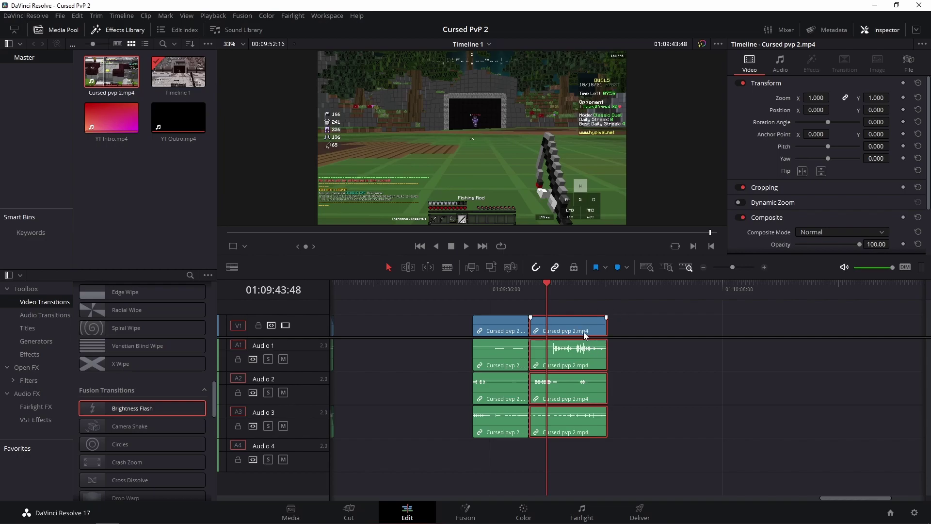
pyautogui.moveTo(566, 327)
pyautogui.mouseDown()
pyautogui.moveTo(634, 340)
pyautogui.moveTo(571, 327)
pyautogui.mouseUp()
pyautogui.click(447, 267)
pyautogui.click(547, 328)
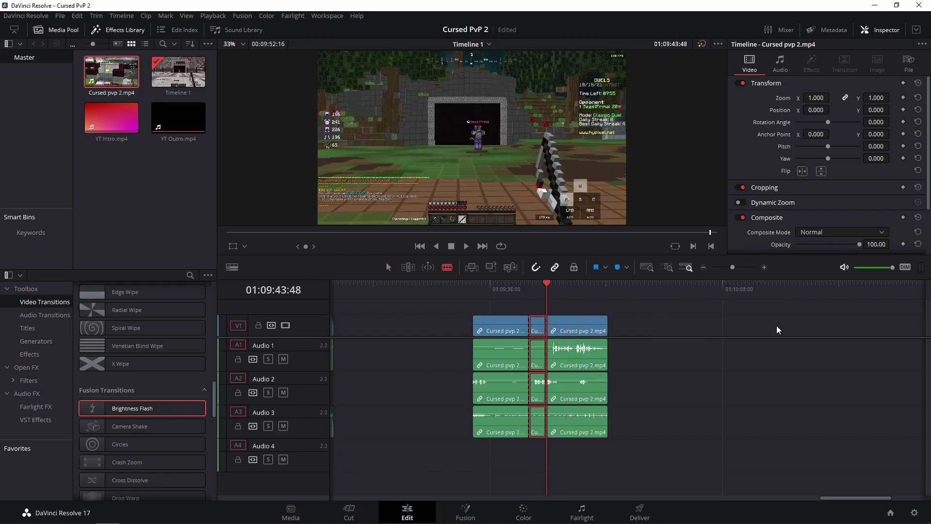
pyautogui.press('a')
pyautogui.hotkey('ctrl', 'z')
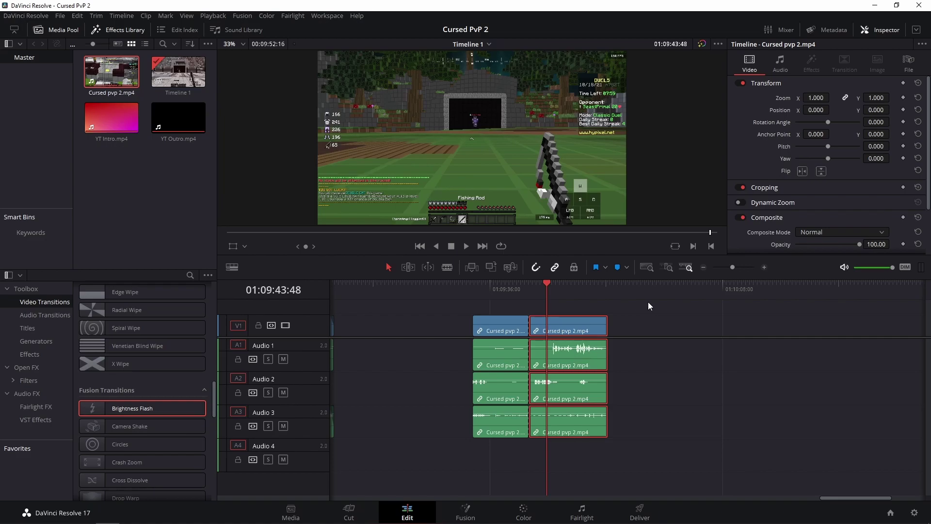
# - Turn off linked selection and select the last clip's video and its three audio parts one at a time
pyautogui.click(559, 287)
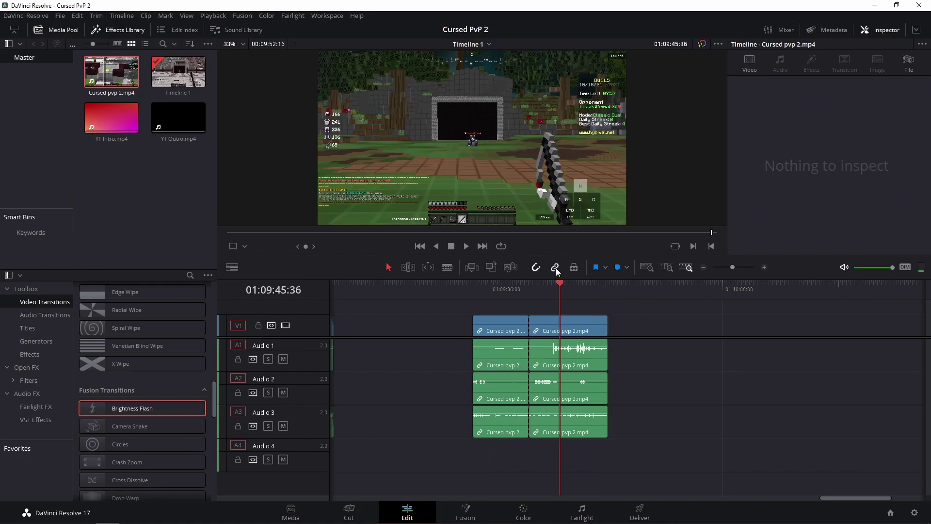
pyautogui.click(582, 324)
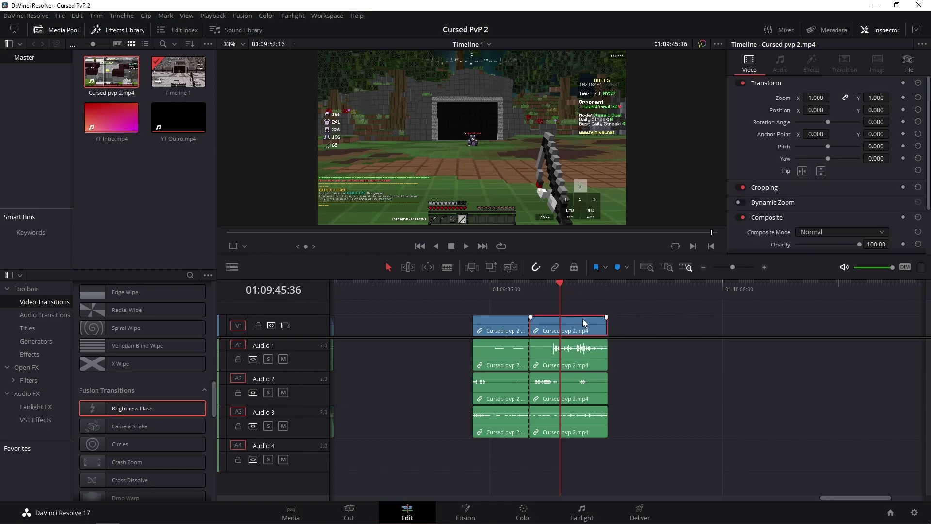
pyautogui.click(549, 359)
pyautogui.click(554, 385)
pyautogui.click(564, 409)
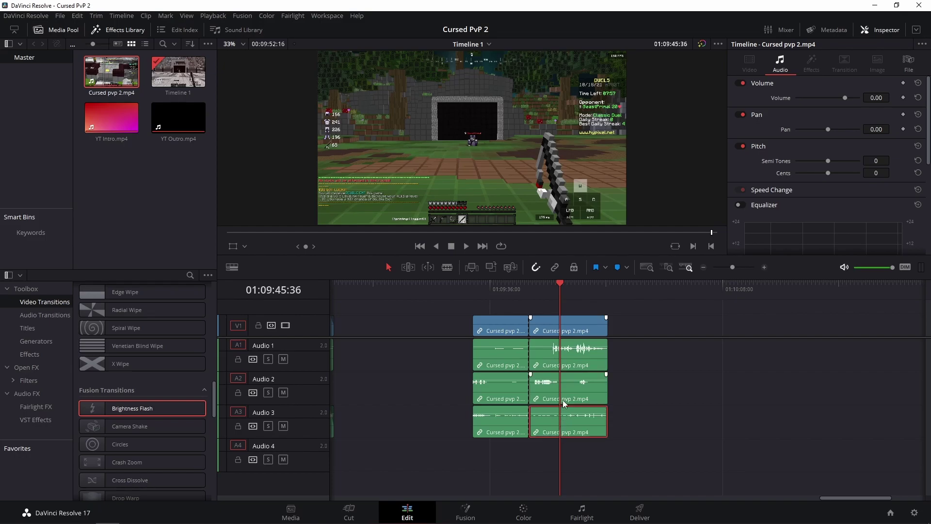
pyautogui.click(566, 367)
pyautogui.click(565, 392)
pyautogui.click(562, 420)
# - Set the volume of the last clip's Audio 2 part to -11.20 and save the project
pyautogui.click(562, 388)
pyautogui.moveTo(876, 97); pyautogui.dragTo(871, 97)
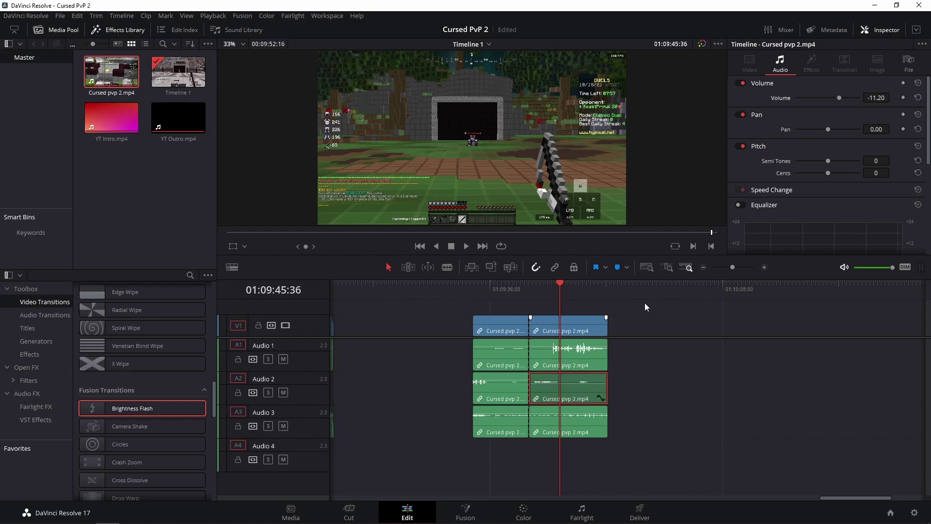
pyautogui.click(564, 365)
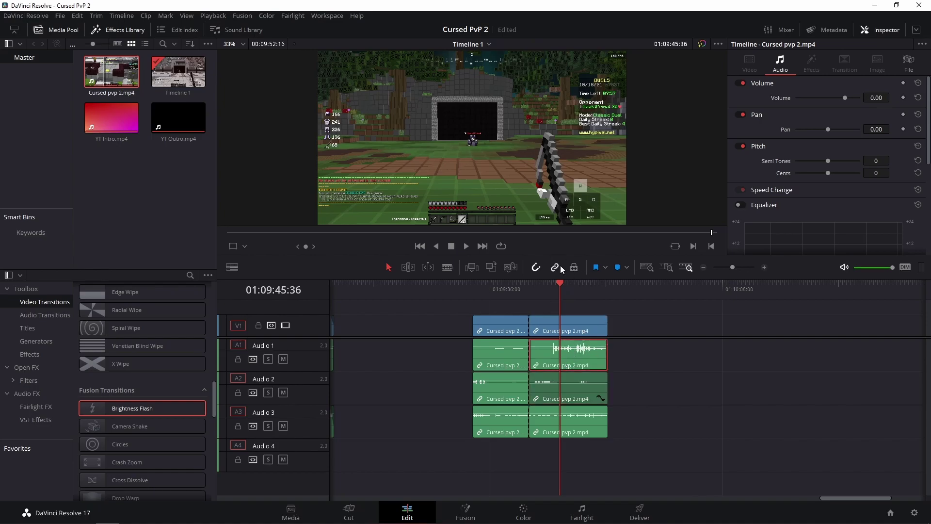
pyautogui.hotkey('ctrl', 's')
# - With linked selection on, split the last clip at 01:09:45:36 and move its second part further along the timeline
pyautogui.click(443, 319)
pyautogui.click(447, 268)
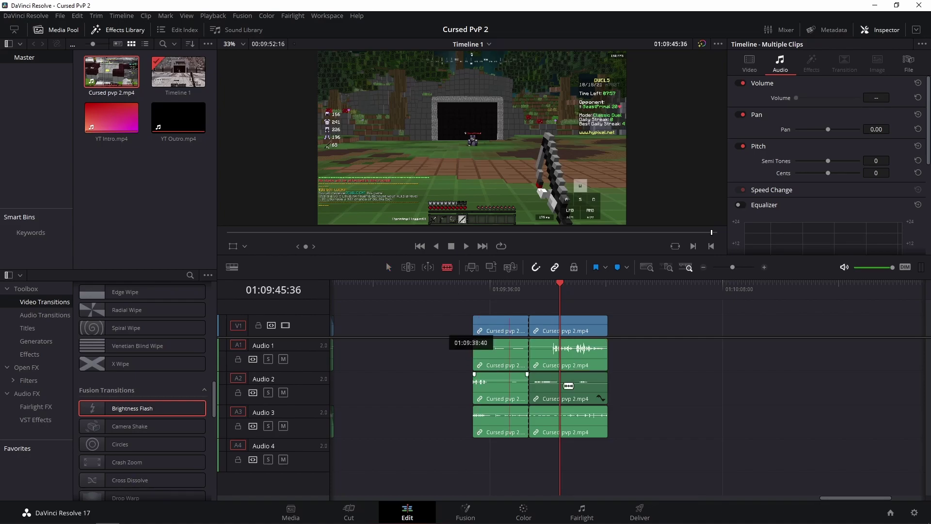
pyautogui.click(560, 325)
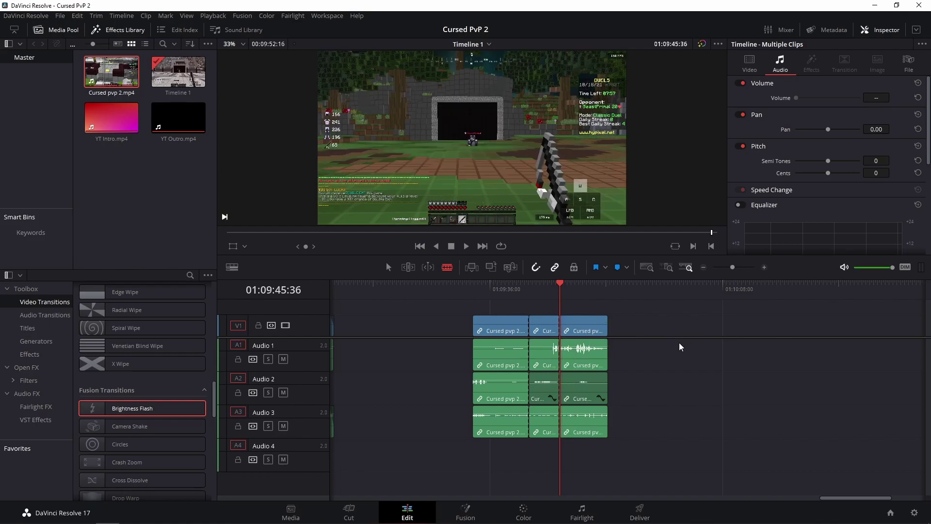
pyautogui.click(388, 267)
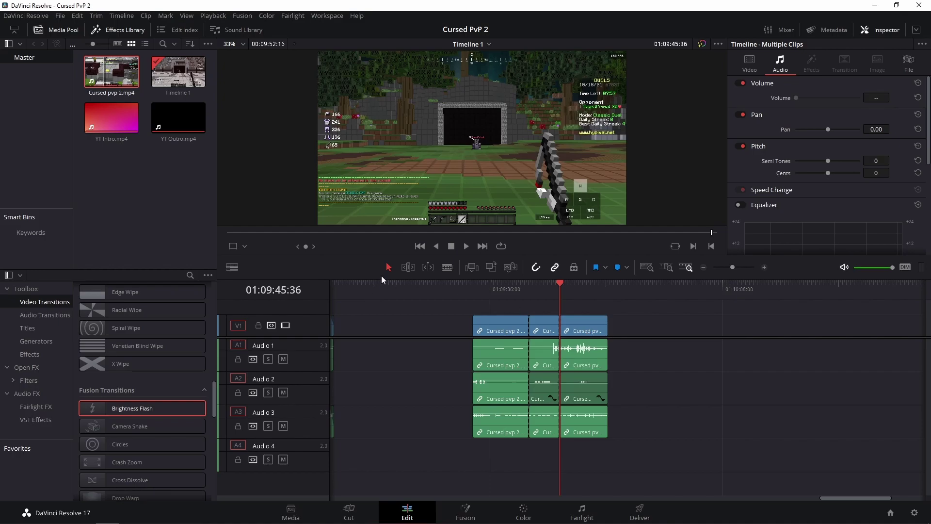
pyautogui.moveTo(574, 324); pyautogui.dragTo(657, 329)
pyautogui.click(621, 293)
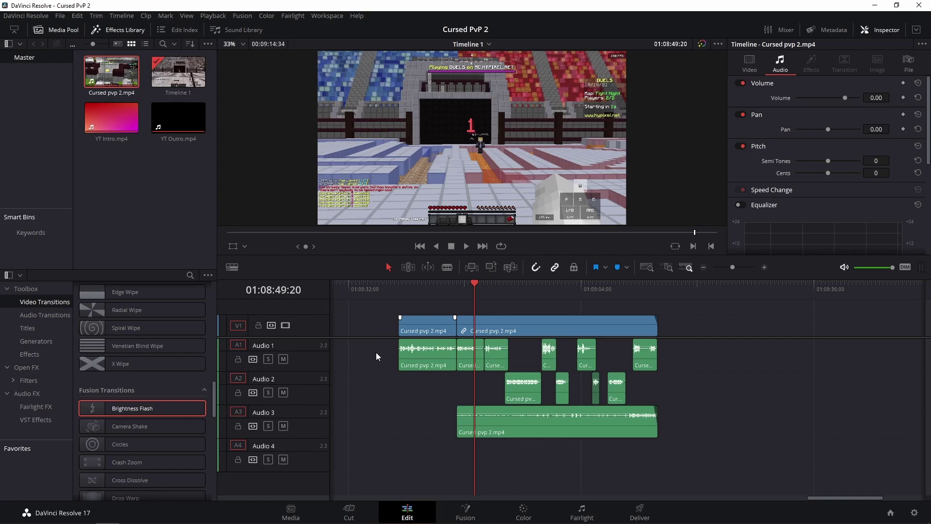
# - Start a new timeline from the media pool and turn off the project settings for it
pyautogui.rightClick(145, 197)
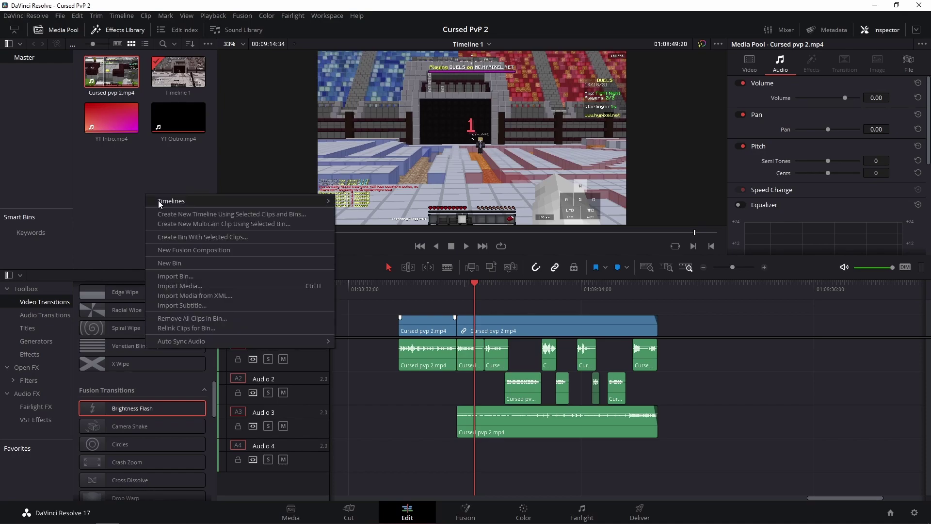
pyautogui.moveTo(158, 200)
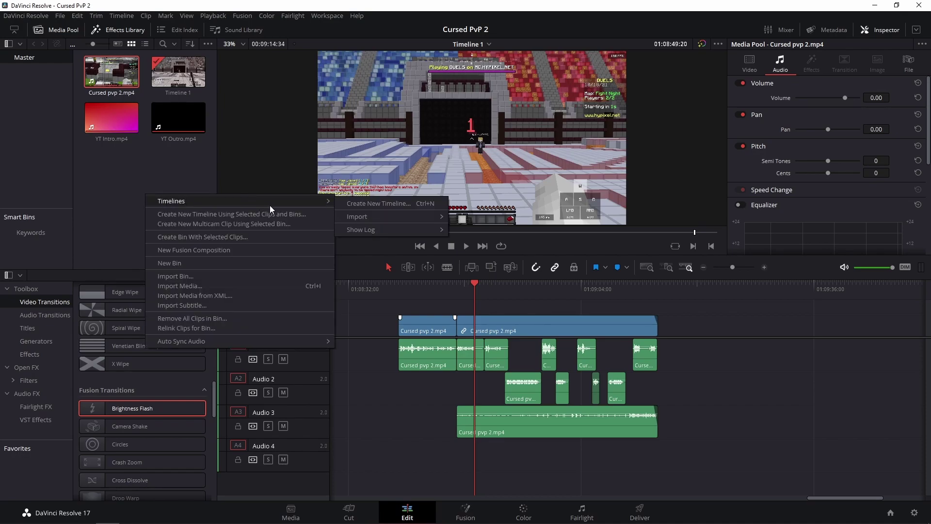
pyautogui.click(354, 205)
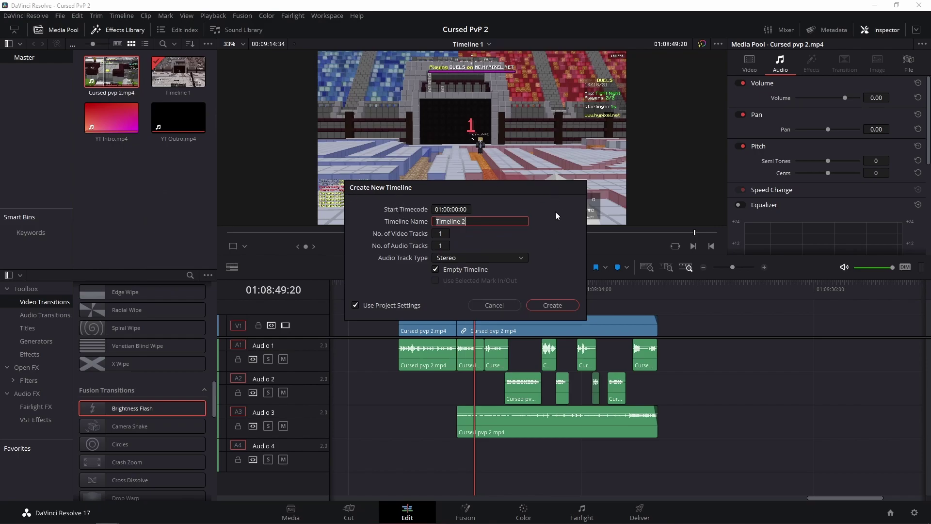
pyautogui.click(516, 218)
pyautogui.hotkey('shift', 'Home')
pyautogui.click(515, 219)
pyautogui.click(355, 305)
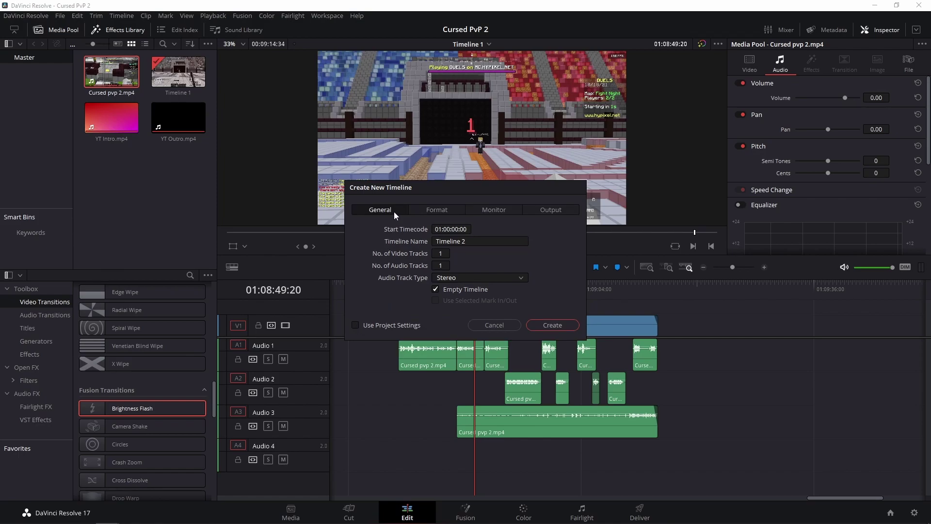
# - Set the new timeline's resolution to 1080 x 1920 with mismatched clips set to Scale entire image to fit, and create it
pyautogui.click(435, 209)
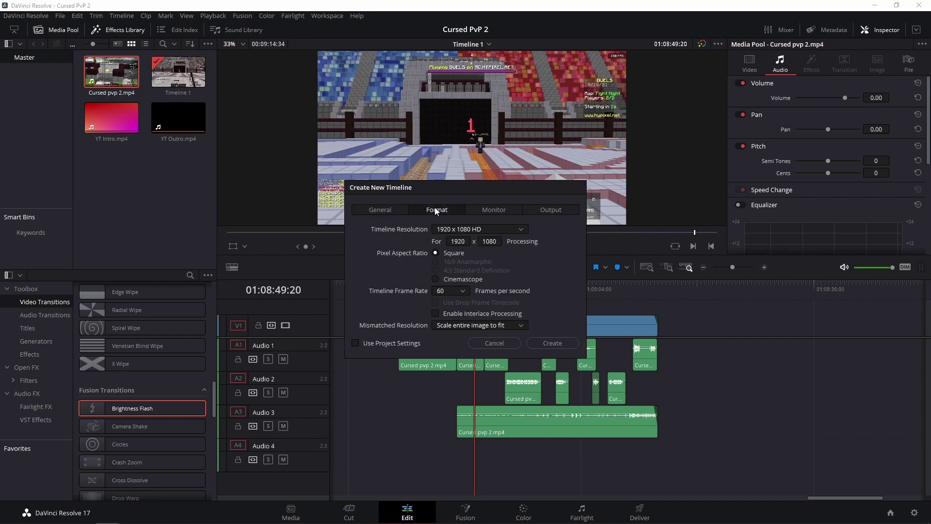
pyautogui.doubleClick(458, 241)
pyautogui.write('1080')
pyautogui.press('Tab')
pyautogui.write('1920')
pyautogui.click(439, 327)
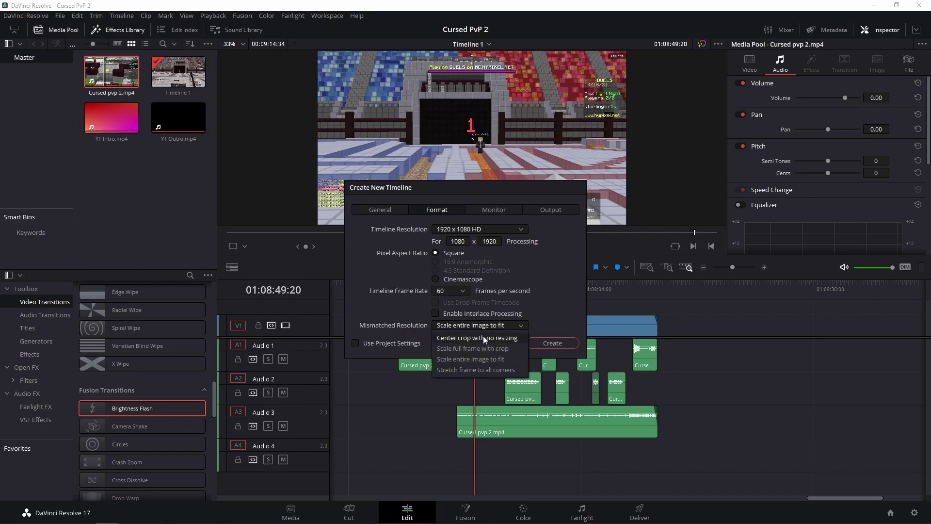
pyautogui.click(478, 359)
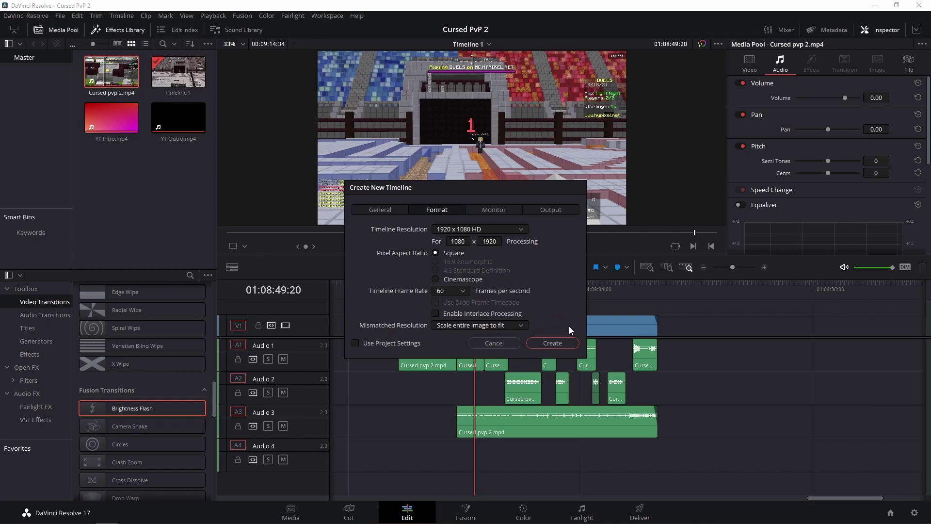
pyautogui.click(563, 341)
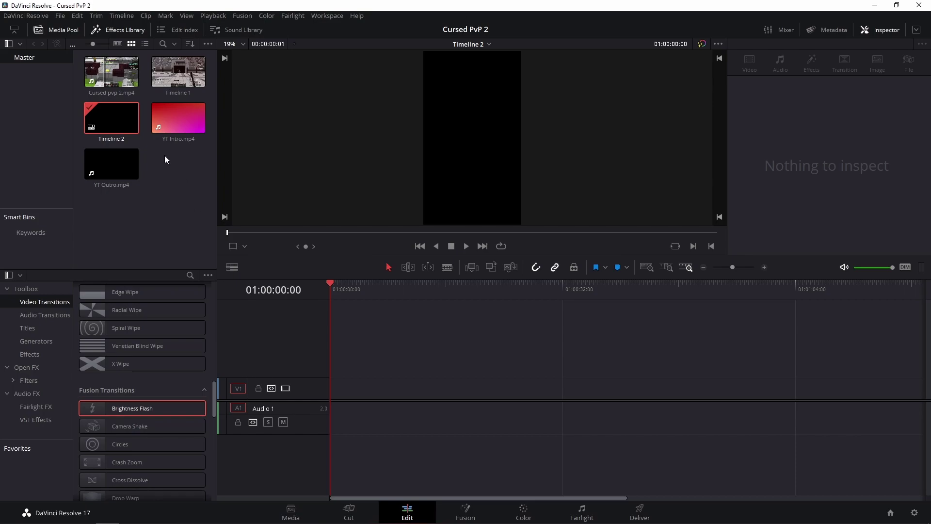
# - Review Timeline 2's monitor, output and format settings, and close them without changes
pyautogui.rightClick(114, 117)
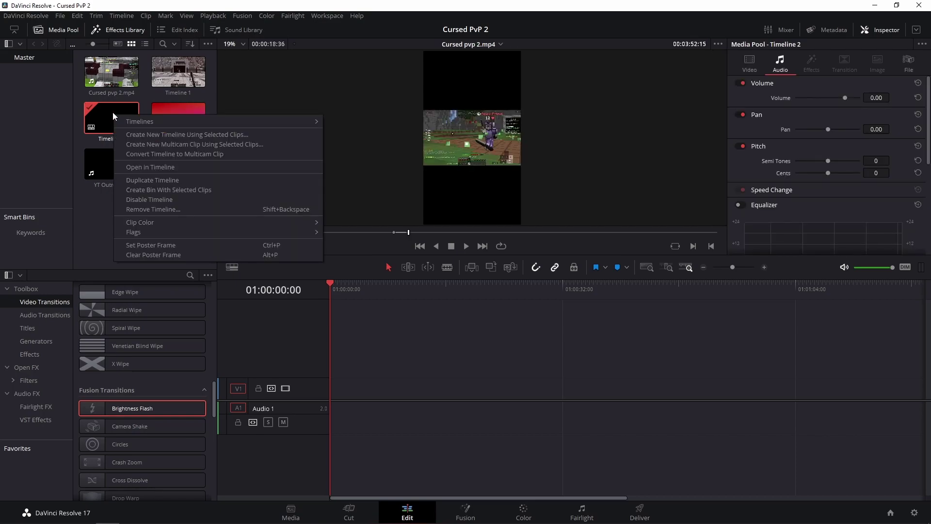
pyautogui.moveTo(134, 124)
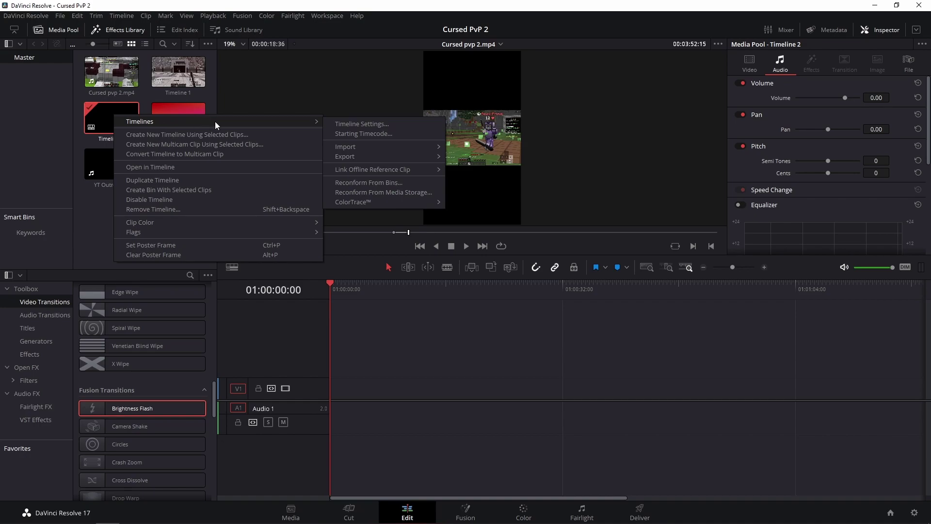
pyautogui.click(339, 124)
pyautogui.click(449, 202)
pyautogui.click(412, 199)
pyautogui.click(453, 202)
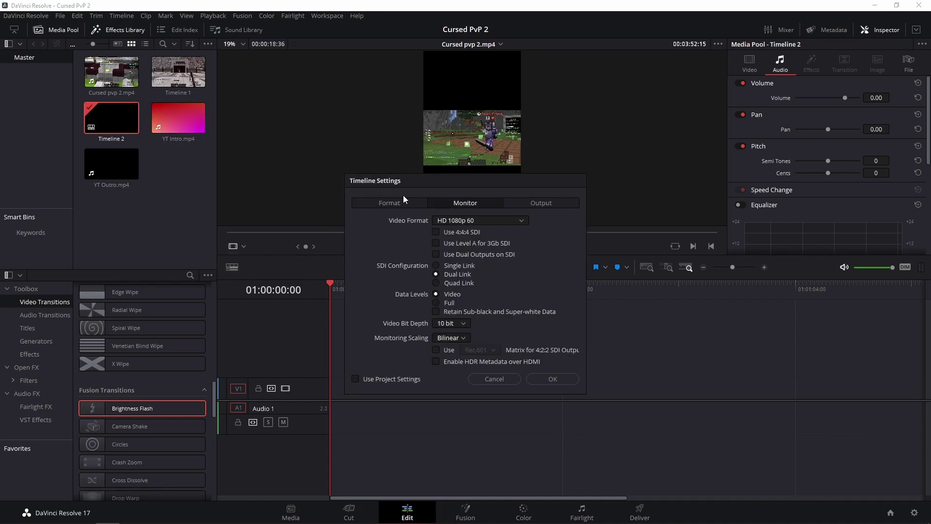
pyautogui.click(403, 203)
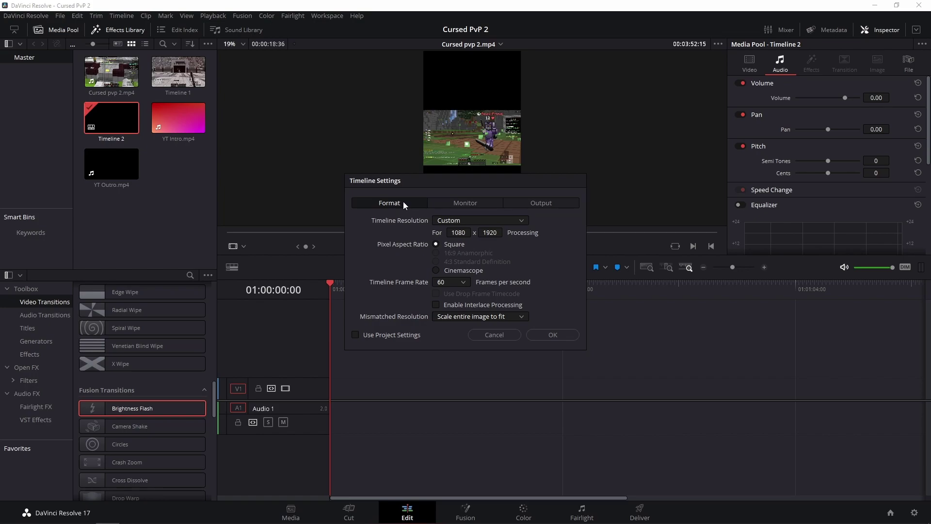
pyautogui.click(491, 335)
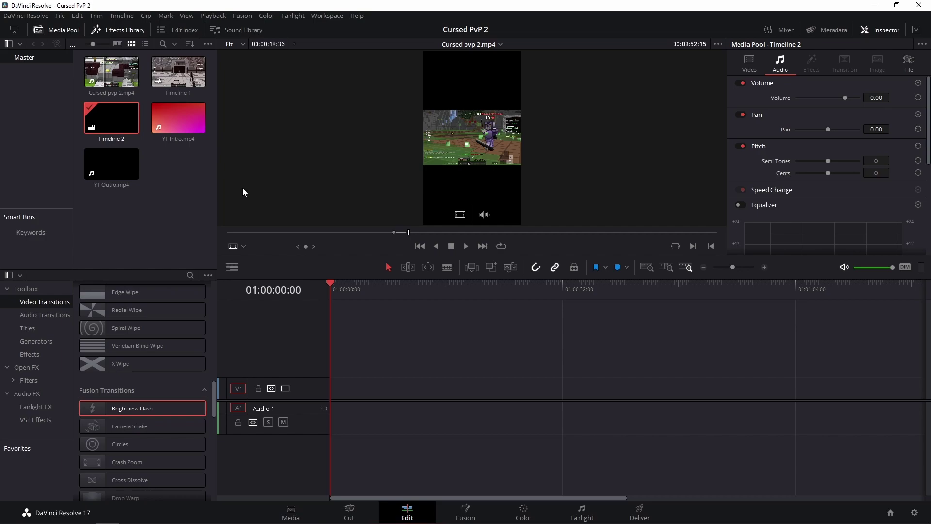
# - Copy all the clips at the end of Timeline 1 and paste them into Timeline 2
pyautogui.click(183, 60)
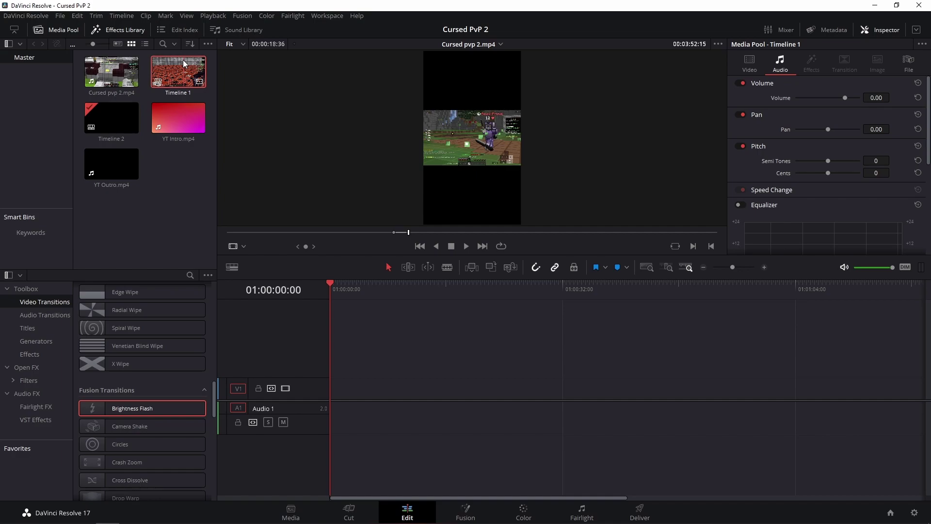
pyautogui.doubleClick(183, 60)
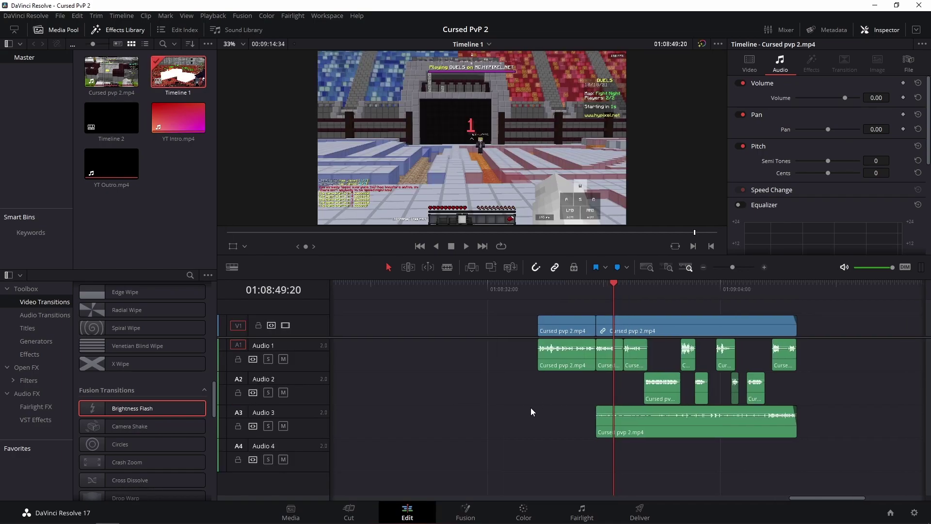
pyautogui.hscroll(3, 538, 411)
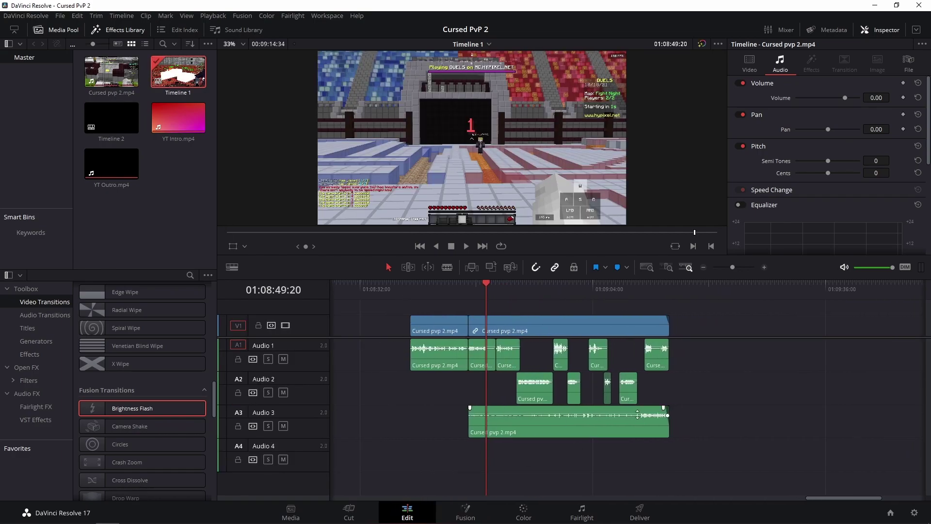
pyautogui.moveTo(650, 459); pyautogui.dragTo(426, 319)
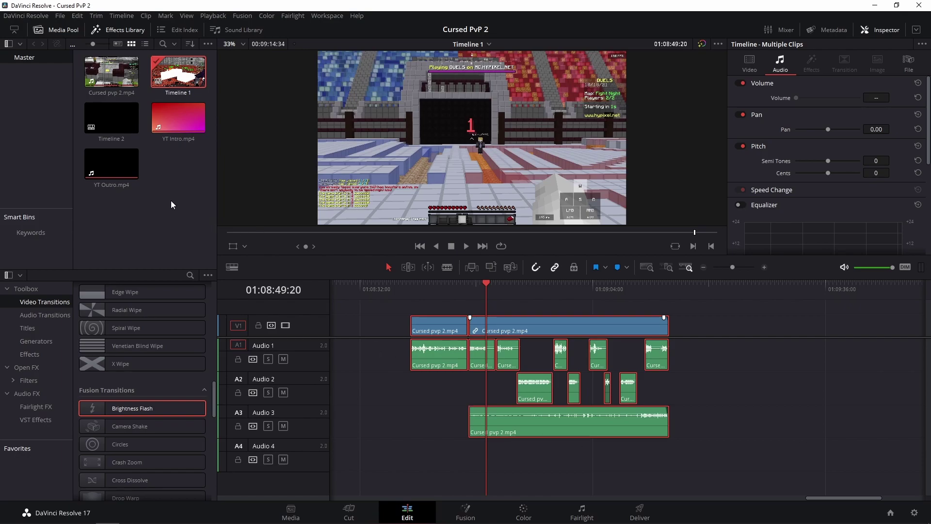
pyautogui.doubleClick(122, 120)
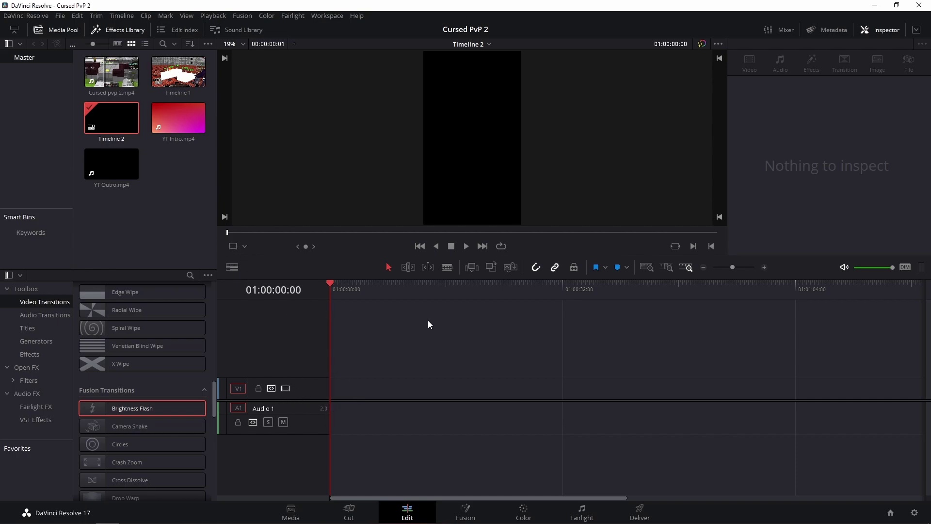
pyautogui.click(206, 174)
pyautogui.hotkey('ctrl', 'v')
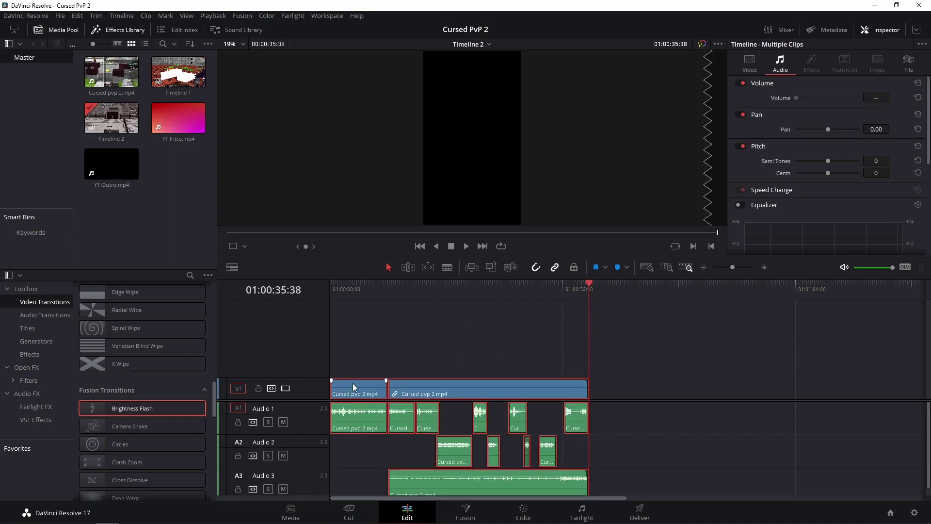
# - Move Timeline 2's playhead to 01:00:15:09 within the second pasted clip
pyautogui.scroll(-3, 315, 376)
pyautogui.click(429, 290)
pyautogui.moveTo(429, 293); pyautogui.dragTo(442, 292)
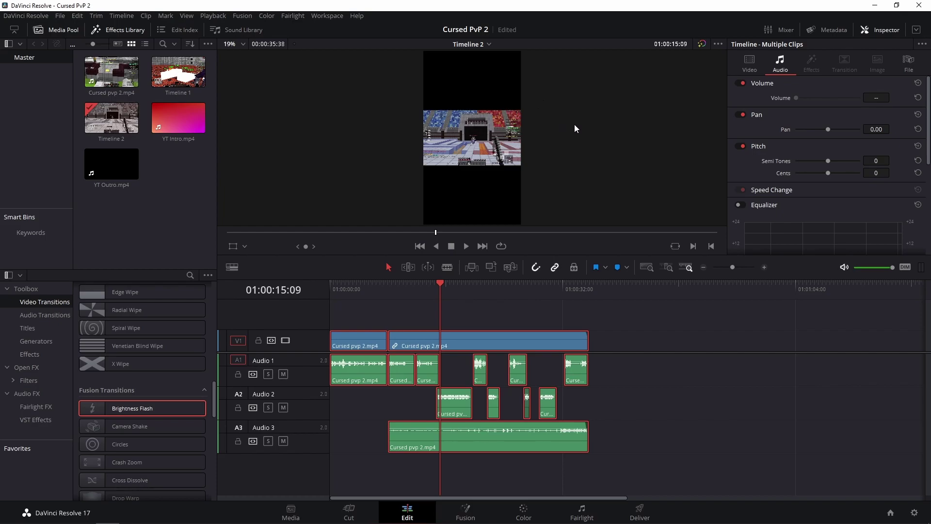
# - Try zooming the second video clip to 3.330, set its zoom back to 1.000 and deselect it
pyautogui.click(493, 322)
pyautogui.click(482, 346)
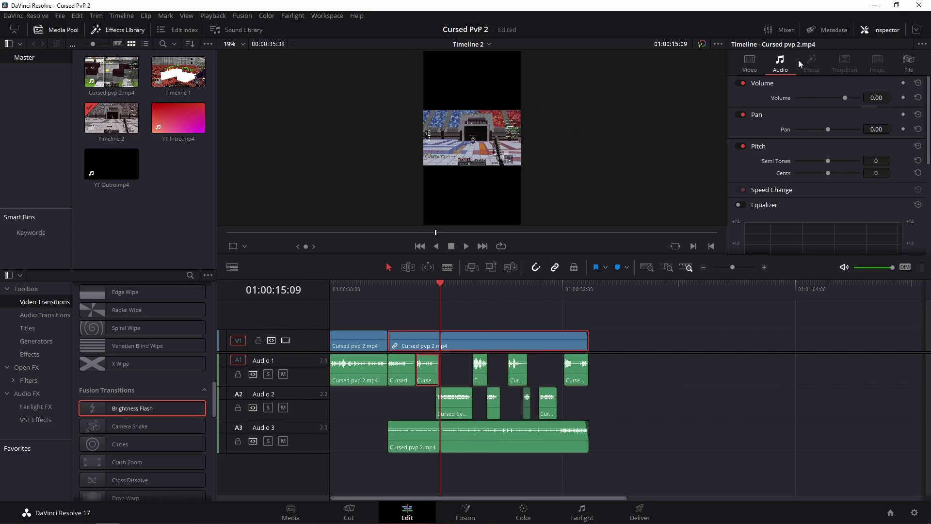
pyautogui.click(758, 59)
pyautogui.moveTo(814, 98); pyautogui.dragTo(834, 97)
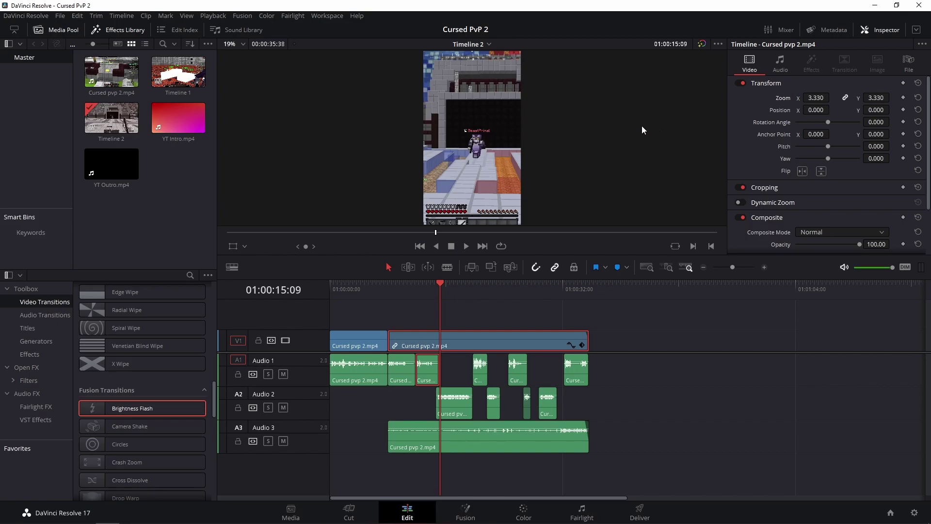
pyautogui.click(819, 97)
pyautogui.write('1')
pyautogui.press('Return')
pyautogui.click(688, 339)
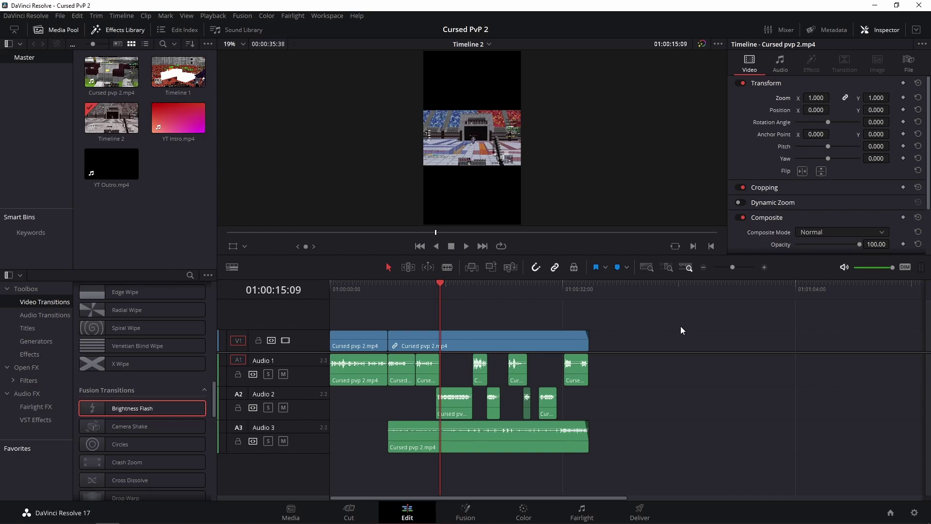
# - Switch to the browser to view the YouTube channel's DaVinci Resolve tutorials, and return to the editor
pyautogui.hotkey('alt', 'Tab')
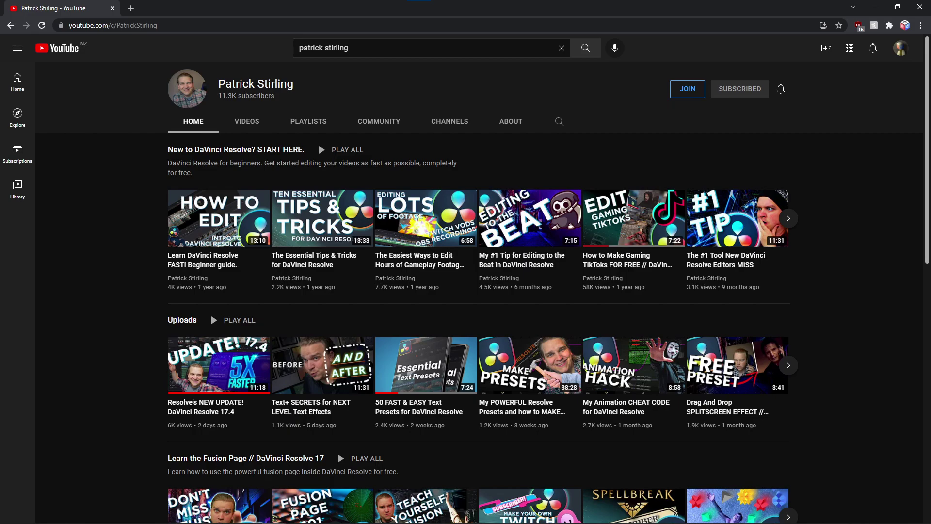
pyautogui.hotkey('alt', 'Tab')
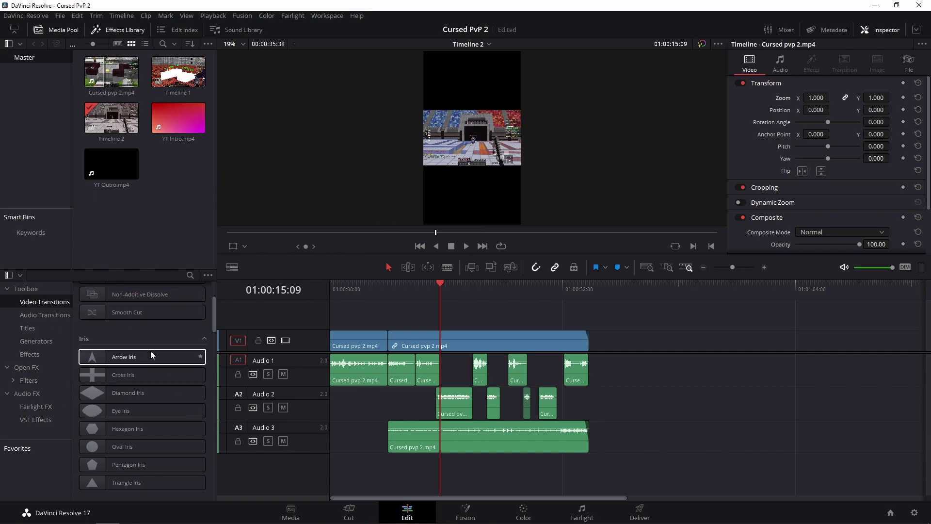
# - Apply the SSC_TikTok effect to the second video clip and turn on Render Cache Fusion Effect Filter for it
pyautogui.click(29, 354)
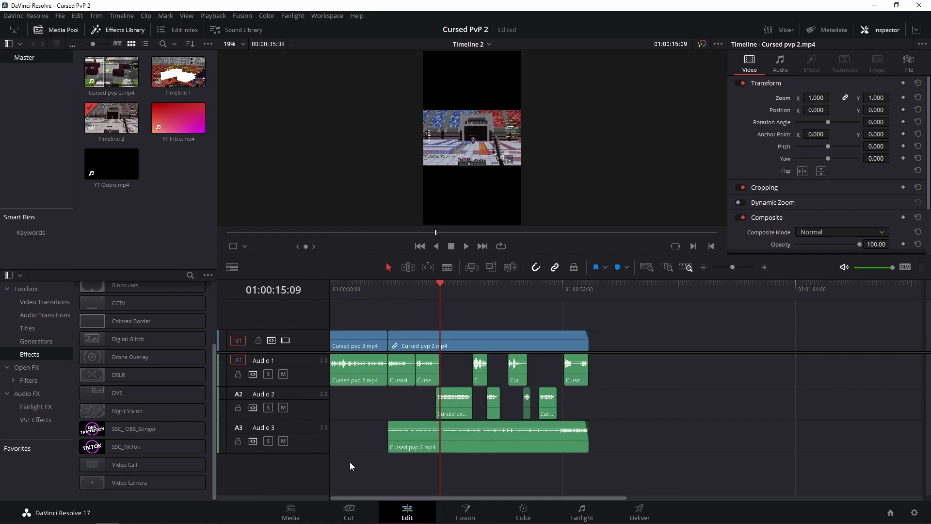
pyautogui.moveTo(150, 438); pyautogui.dragTo(467, 337)
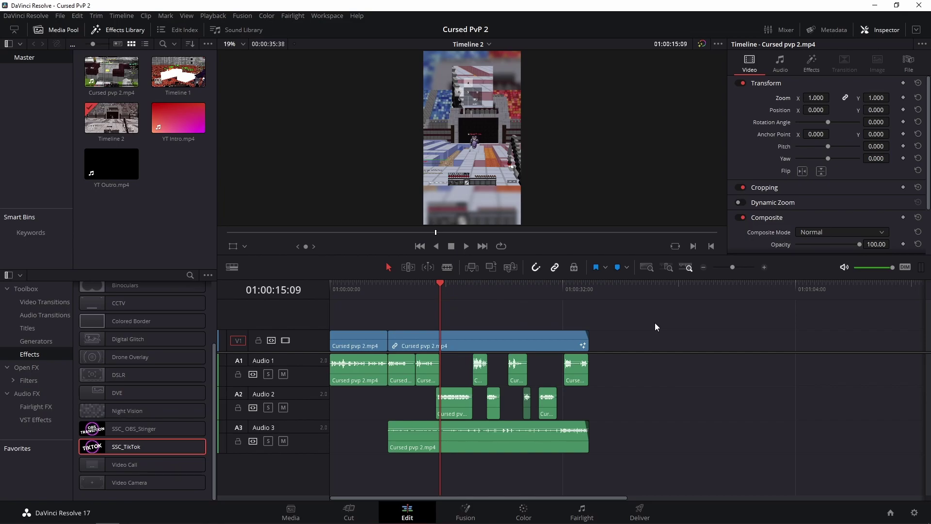
pyautogui.rightClick(439, 338)
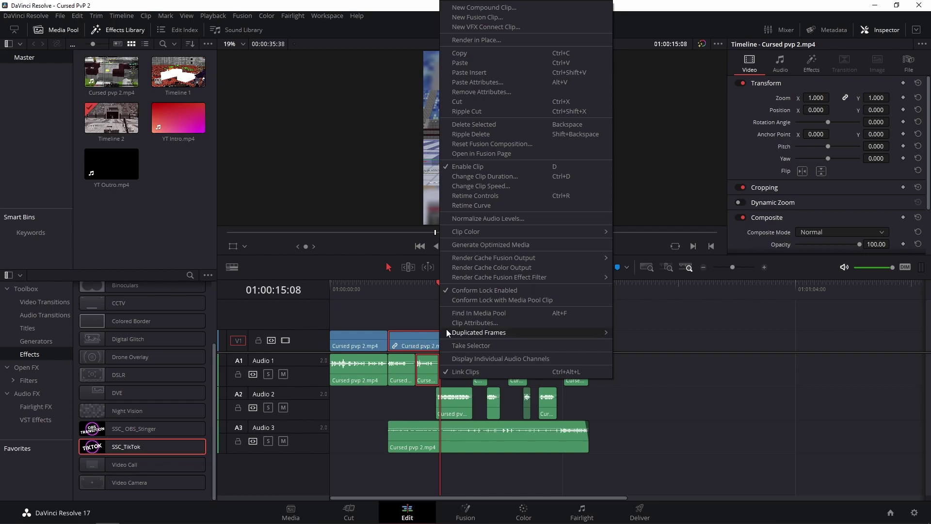
pyautogui.moveTo(477, 277)
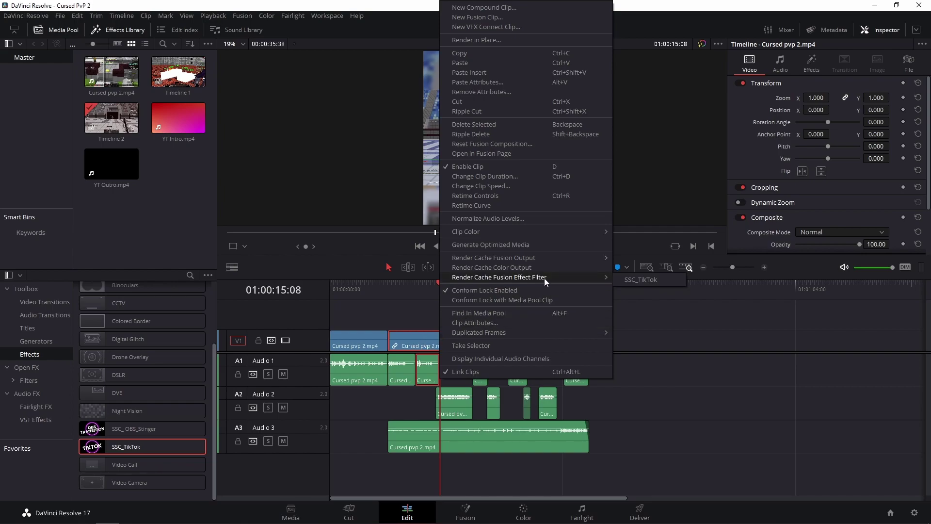
pyautogui.click(634, 278)
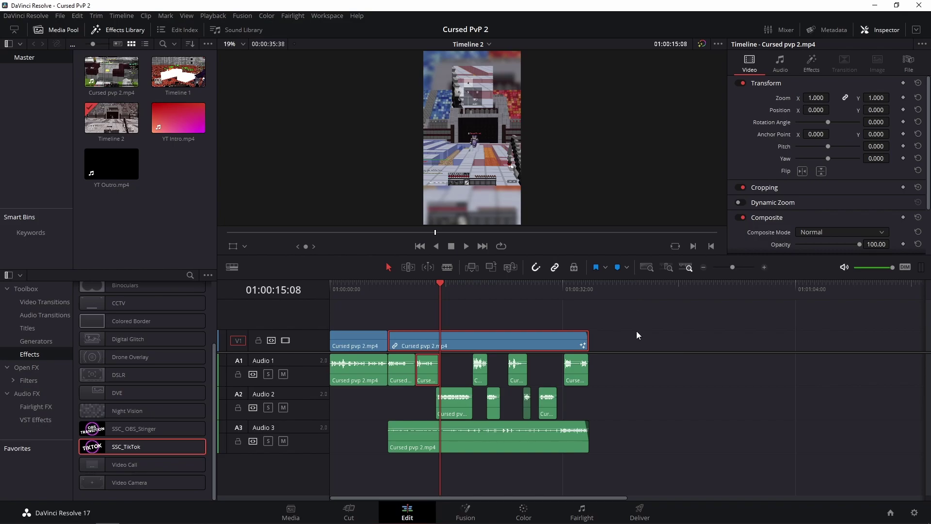
# - Set the playback render cache mode to Smart and deselect the clip
pyautogui.click(221, 16)
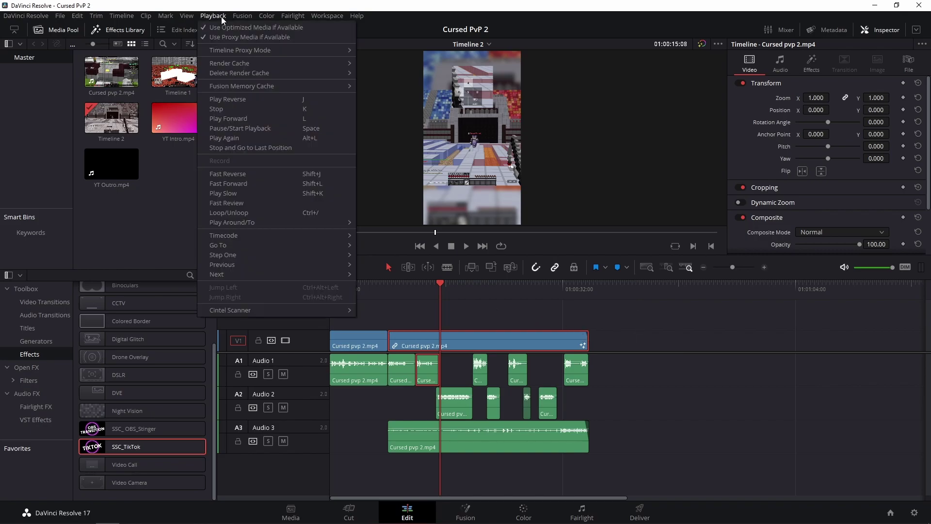
pyautogui.moveTo(232, 63)
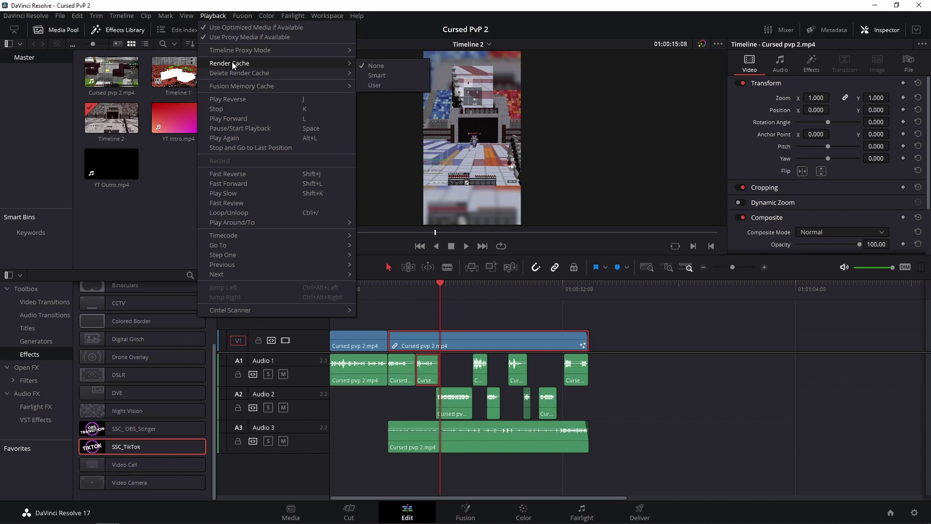
pyautogui.click(381, 76)
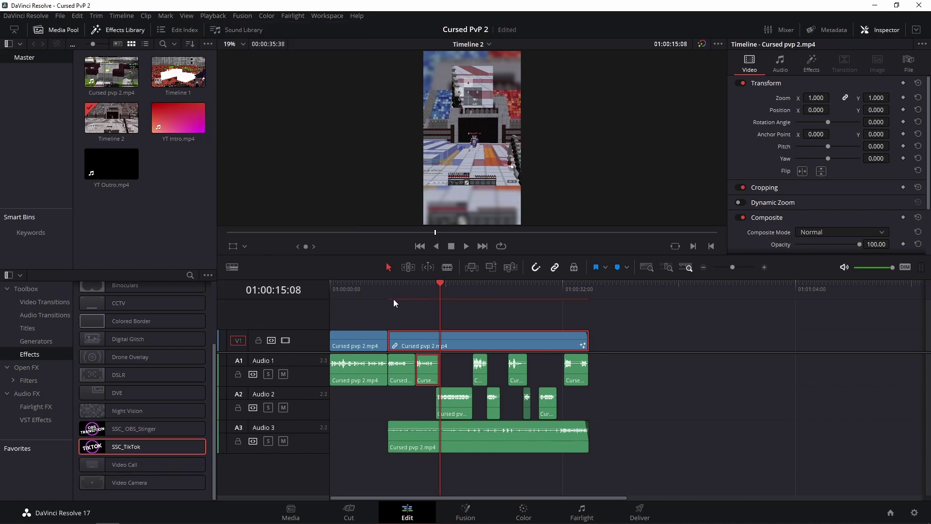
pyautogui.click(533, 320)
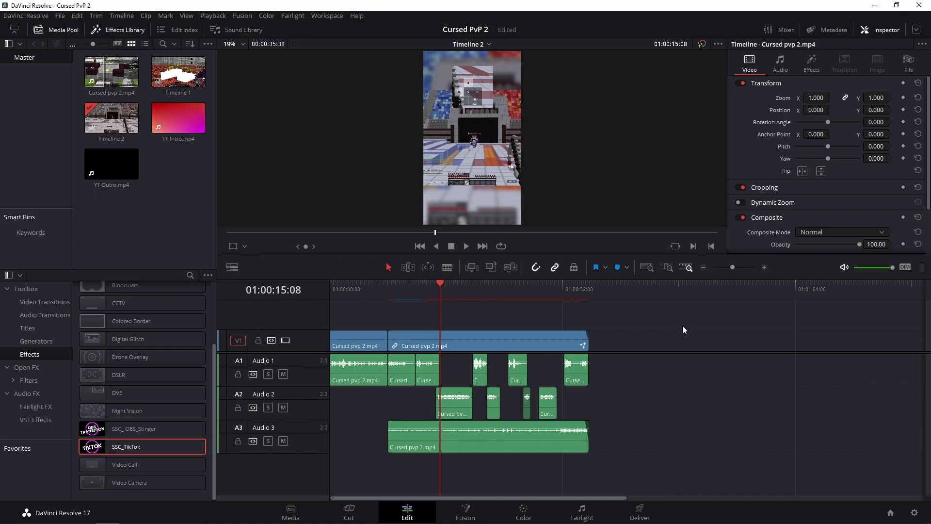
# - Show the second video clip's SSC_TikTok effect settings and switch the effect off and on to compare the picture
pyautogui.click(484, 331)
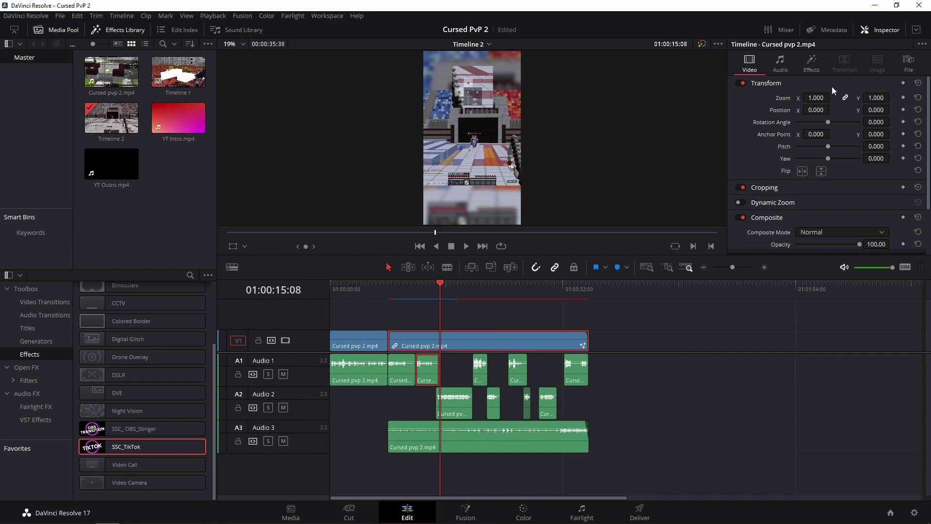
pyautogui.click(816, 68)
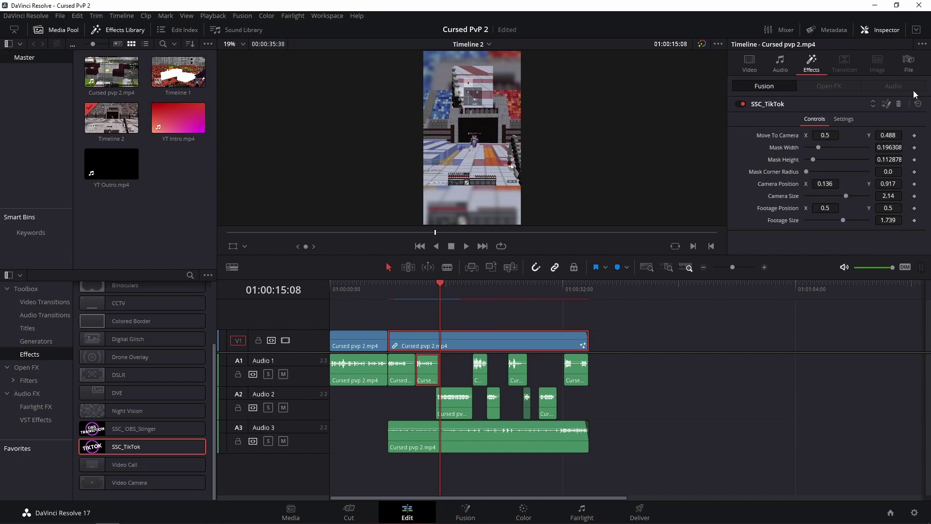
pyautogui.click(741, 102)
pyautogui.click(738, 103)
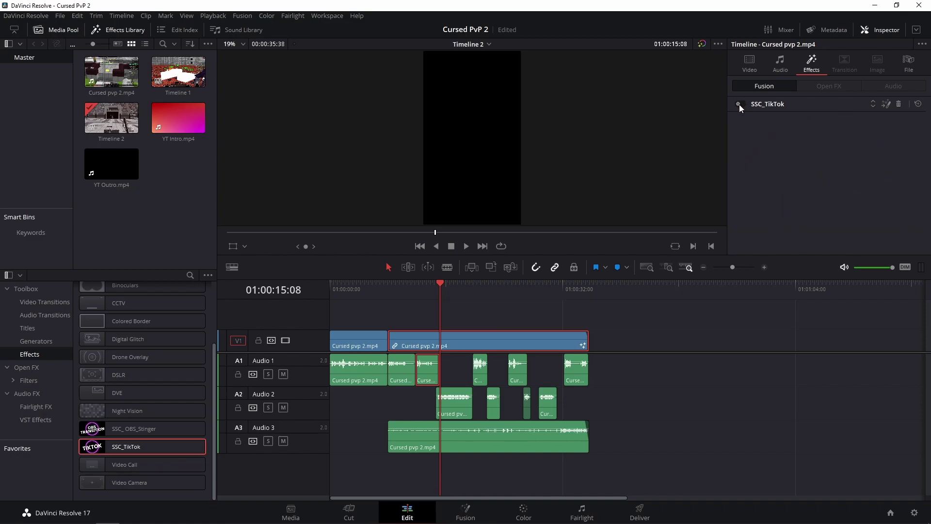
pyautogui.click(739, 104)
# - Set the Camera Size of the SSC_TikTok effect to 0.0 on the second video clip and deselect the clip
pyautogui.click(789, 103)
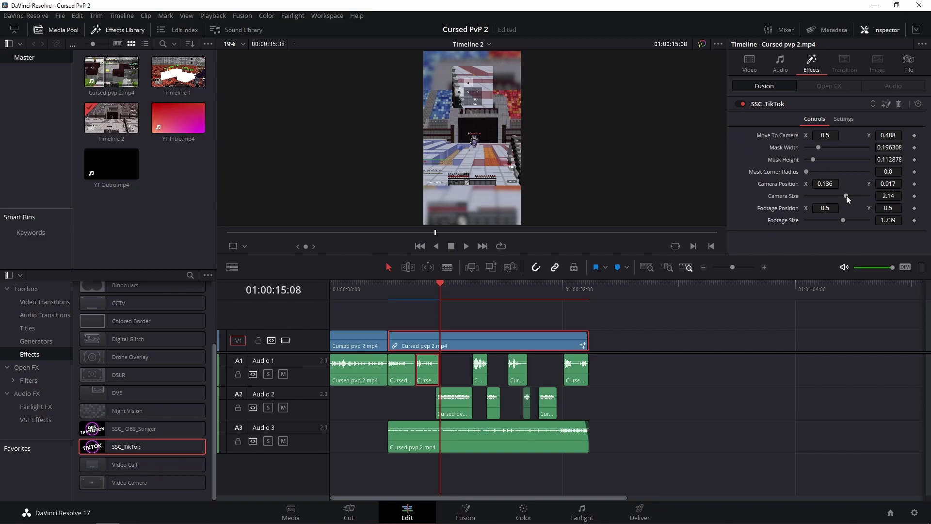
pyautogui.moveTo(848, 193); pyautogui.dragTo(775, 189)
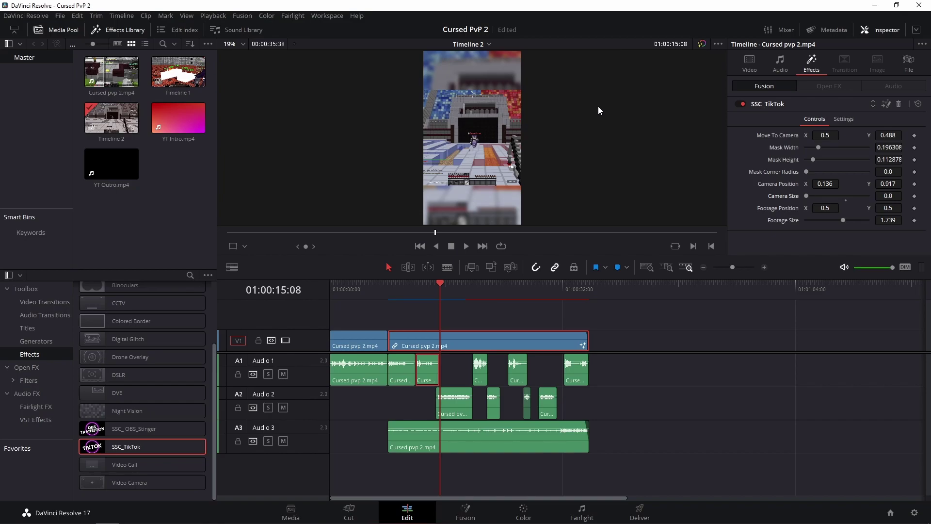
pyautogui.click(684, 334)
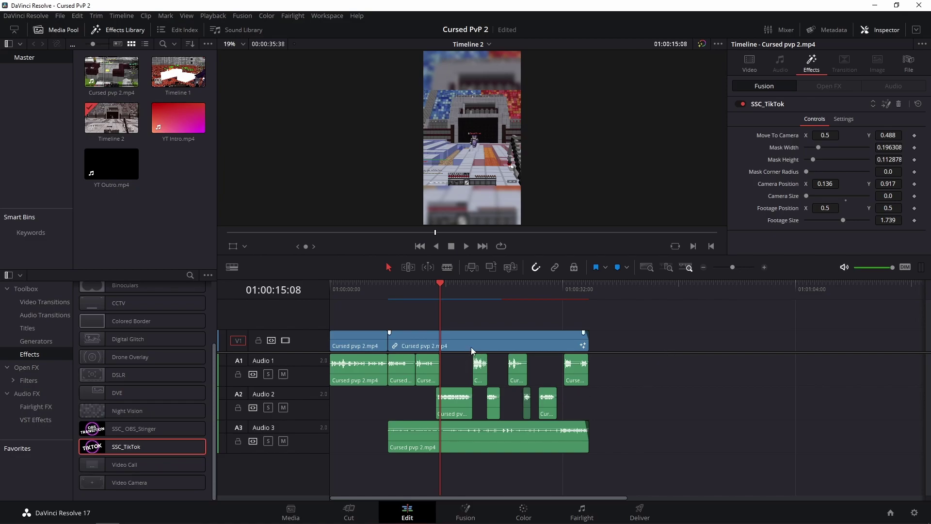
# - Copy the second video clip and paste only its Fusion Effects attribute onto the first video clip, with Maintain Timing
pyautogui.click(473, 334)
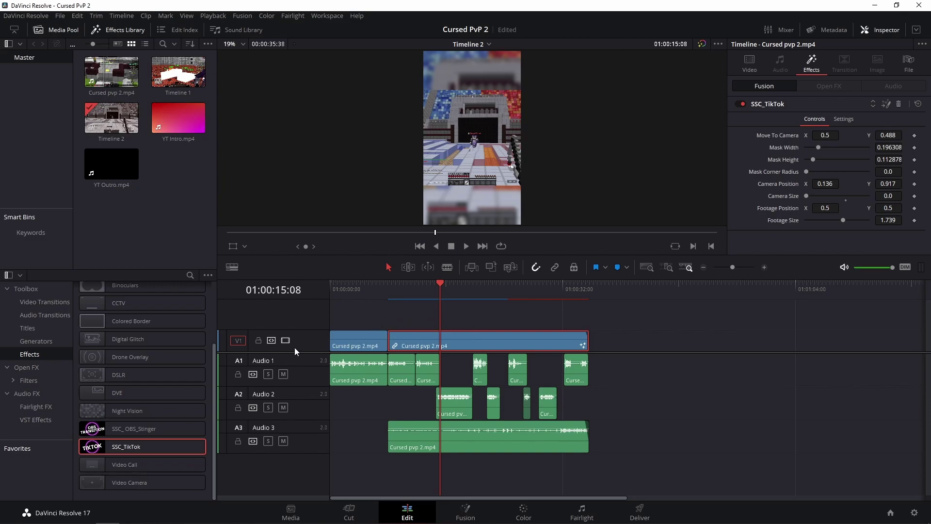
pyautogui.click(354, 339)
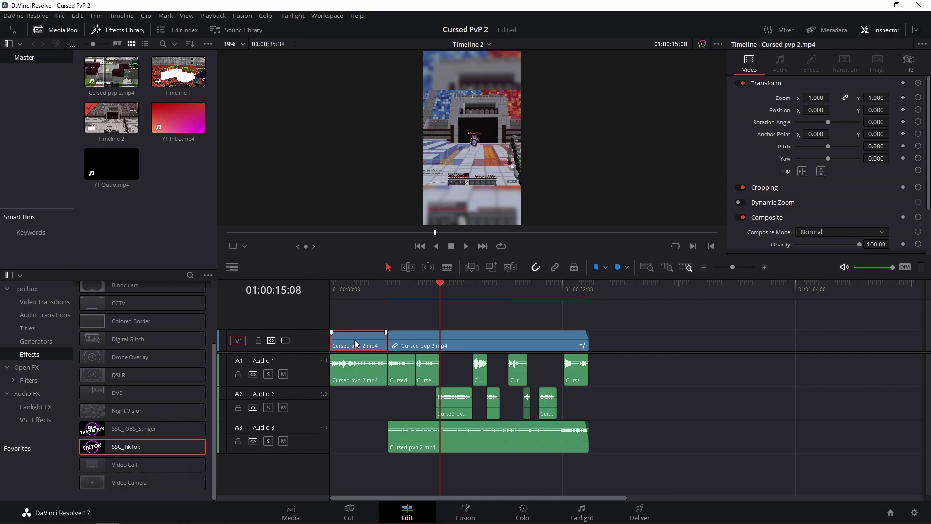
pyautogui.rightClick(355, 343)
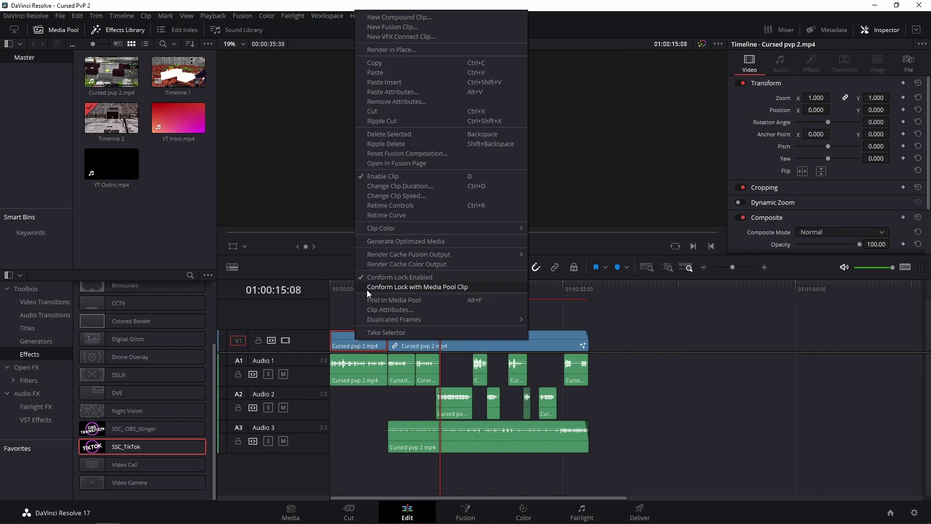
pyautogui.click(383, 93)
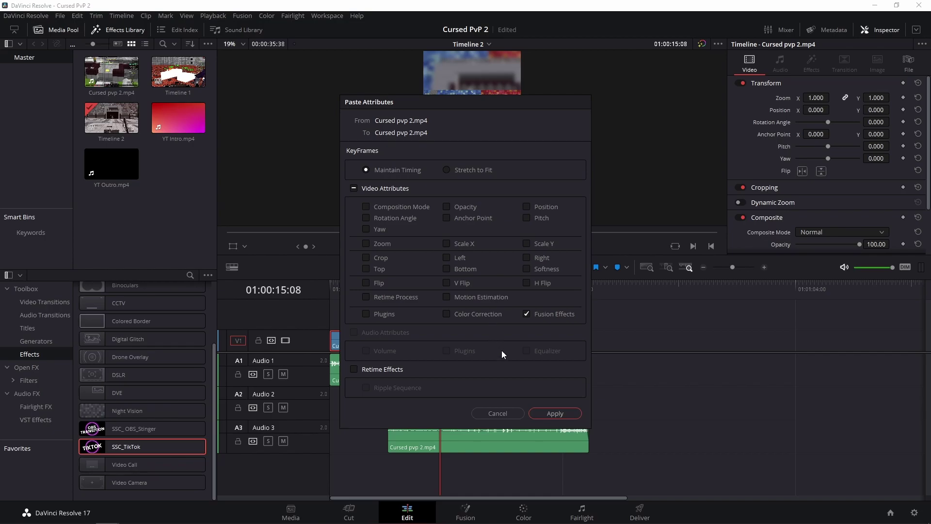
pyautogui.click(557, 414)
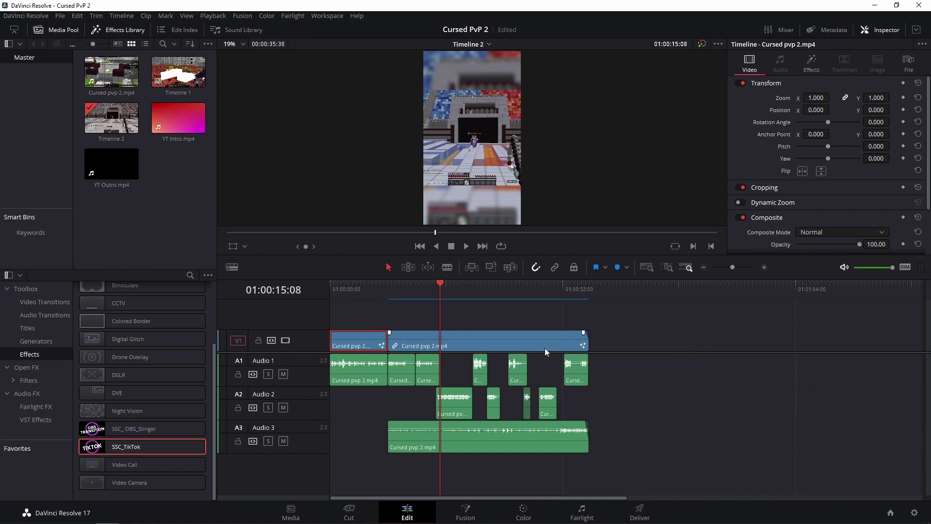
# - Turn on Render Cache Fusion Effect Filter for SSC_TikTok on the first video clip and deselect the clip
pyautogui.click(358, 289)
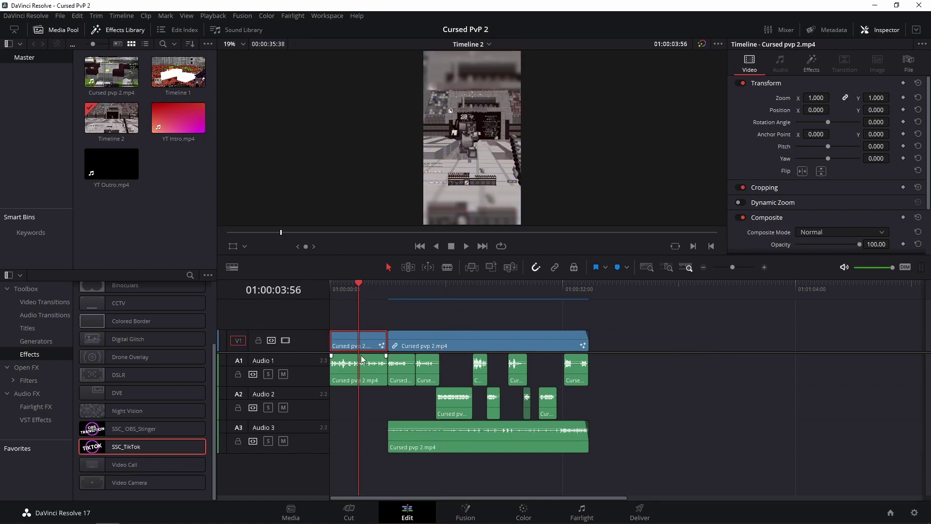
pyautogui.rightClick(357, 338)
pyautogui.moveTo(417, 264)
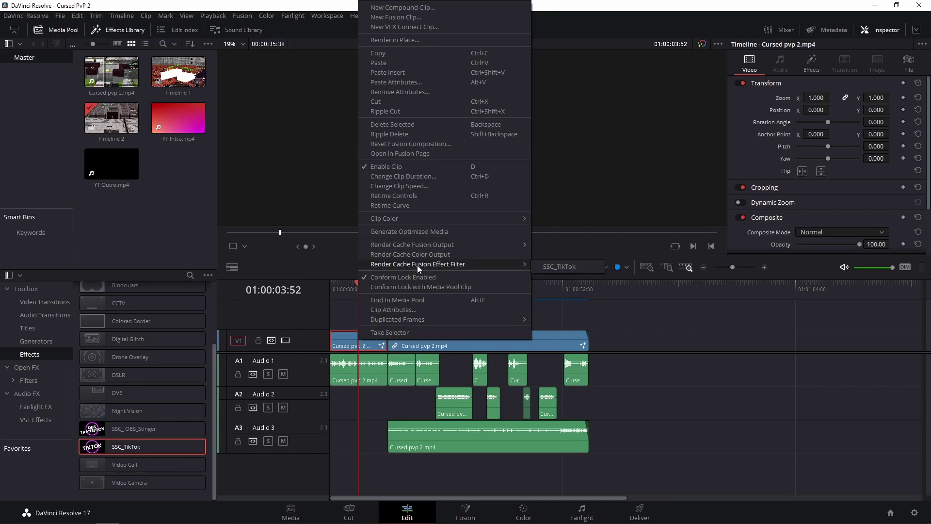
pyautogui.click(557, 267)
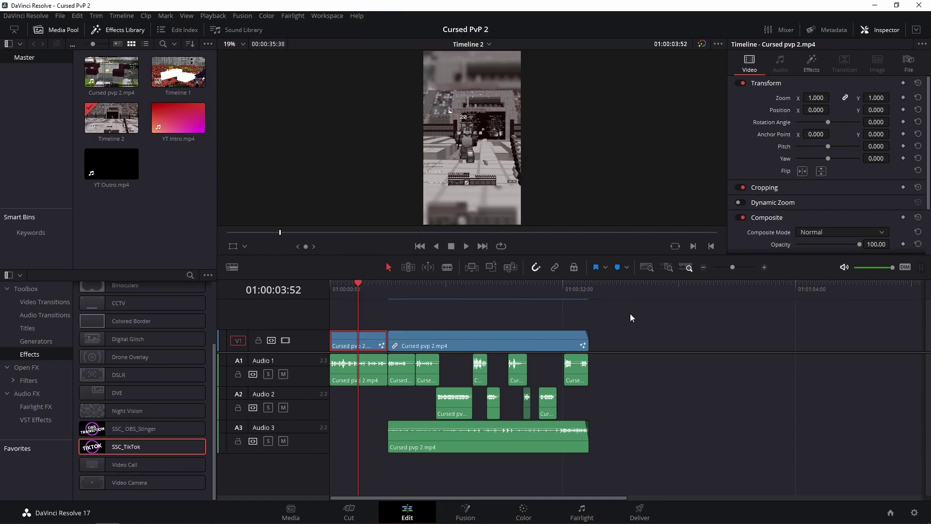
pyautogui.click(650, 347)
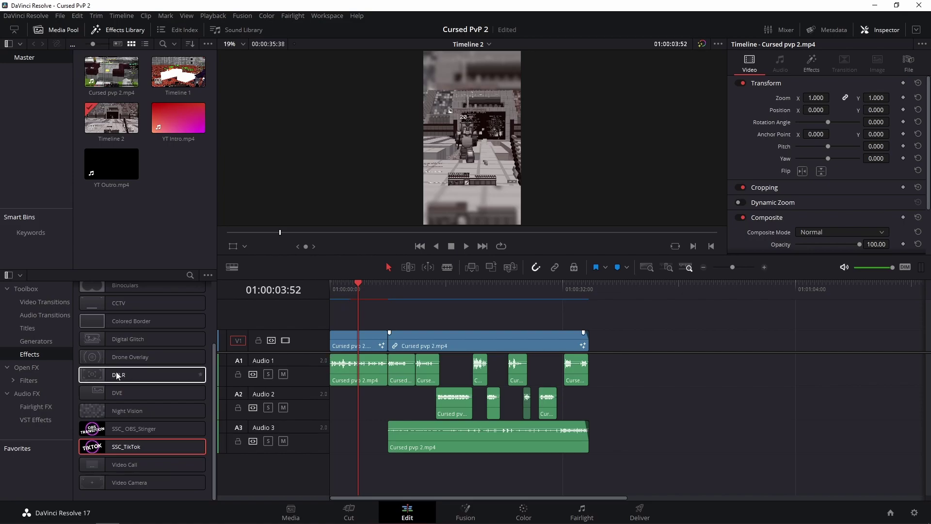
# - Add a Text+ title after the last clip on Video 1 and the SSC_MasterSocialsV2 title above it on Video 2
pyautogui.click(22, 330)
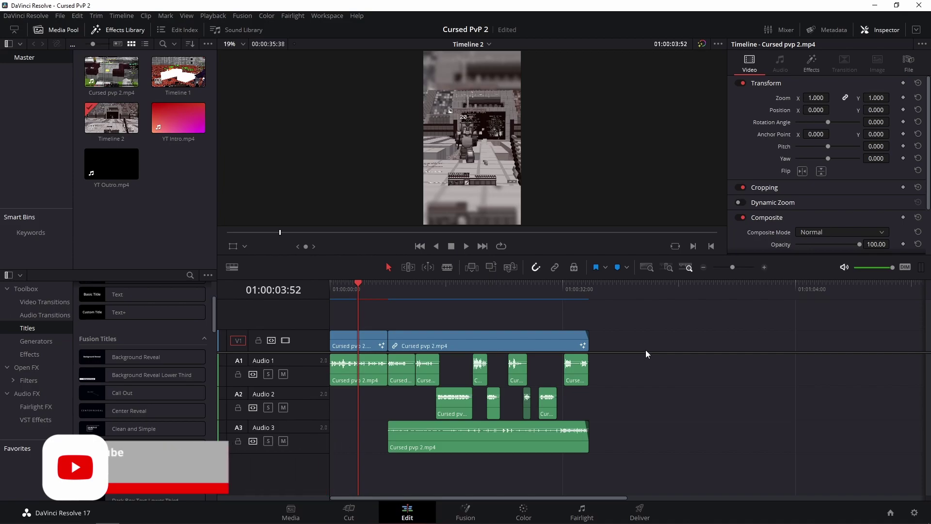
pyautogui.scroll(-10, 214, 407)
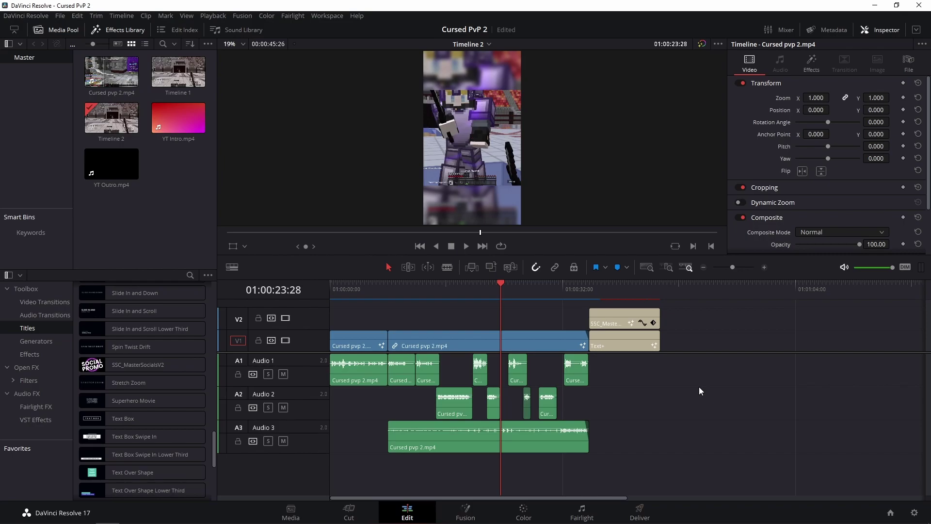
# - On the Deliver page, set the export format to MP4 and check the 1080 x 1920 resolution and the audio export settings
pyautogui.click(640, 509)
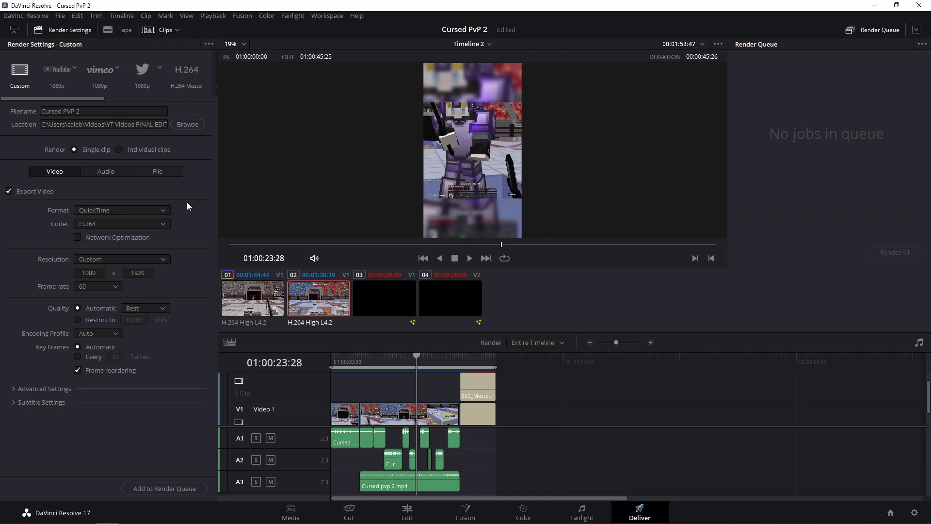
pyautogui.click(153, 209)
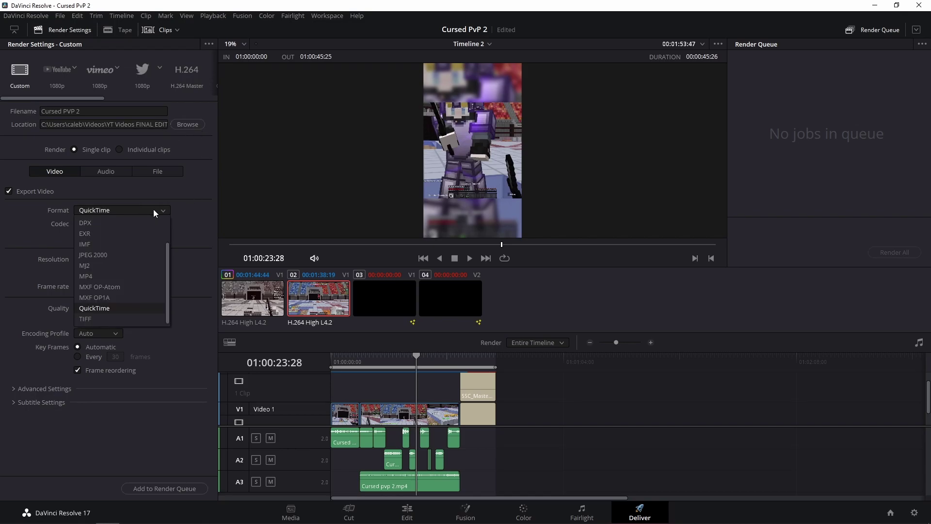
pyautogui.click(138, 272)
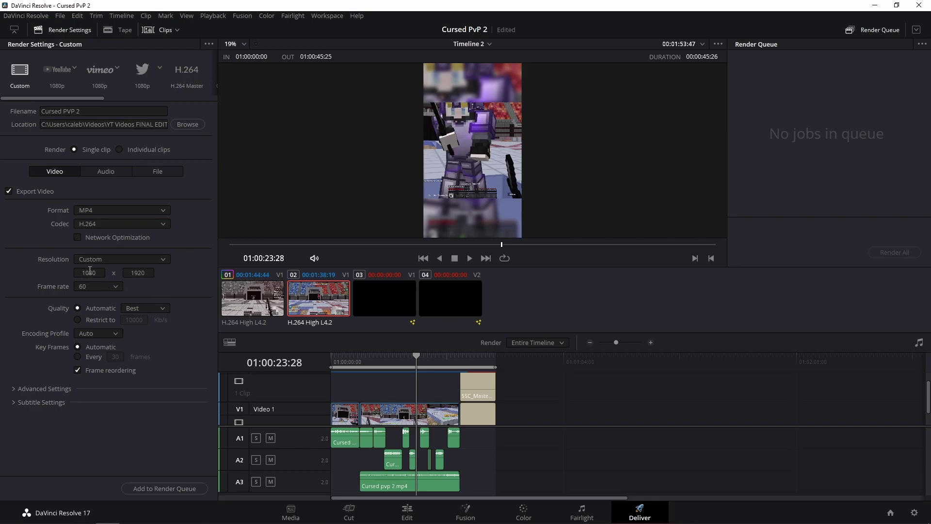
pyautogui.click(81, 274)
pyautogui.click(158, 277)
pyautogui.click(109, 171)
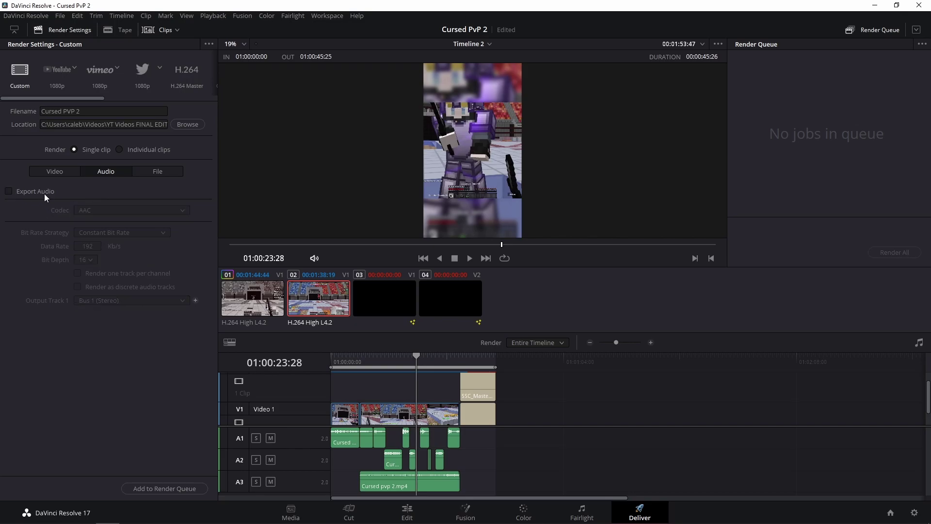
pyautogui.click(51, 172)
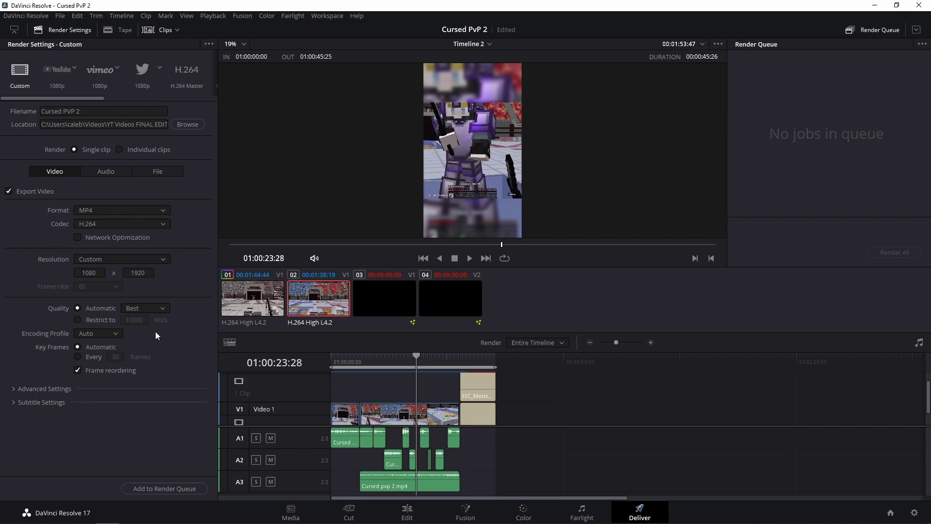
# - Add Timeline 2 to the render queue, replacing the existing Cursed PVP 2 file, and render the job
pyautogui.click(179, 487)
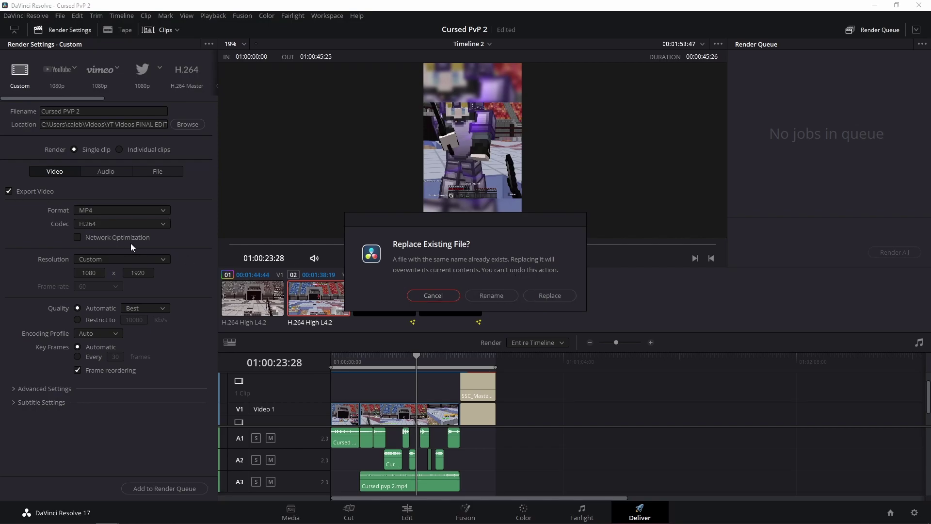
pyautogui.click(550, 299)
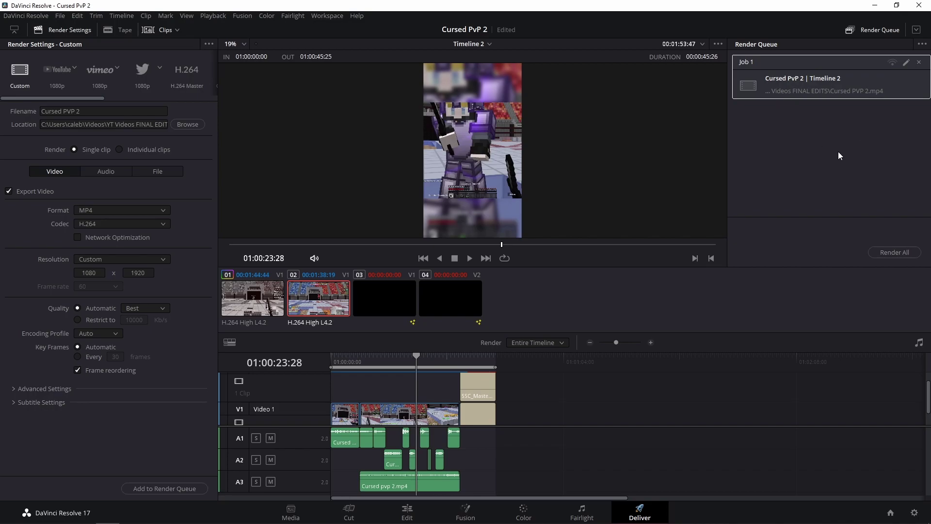
pyautogui.click(879, 256)
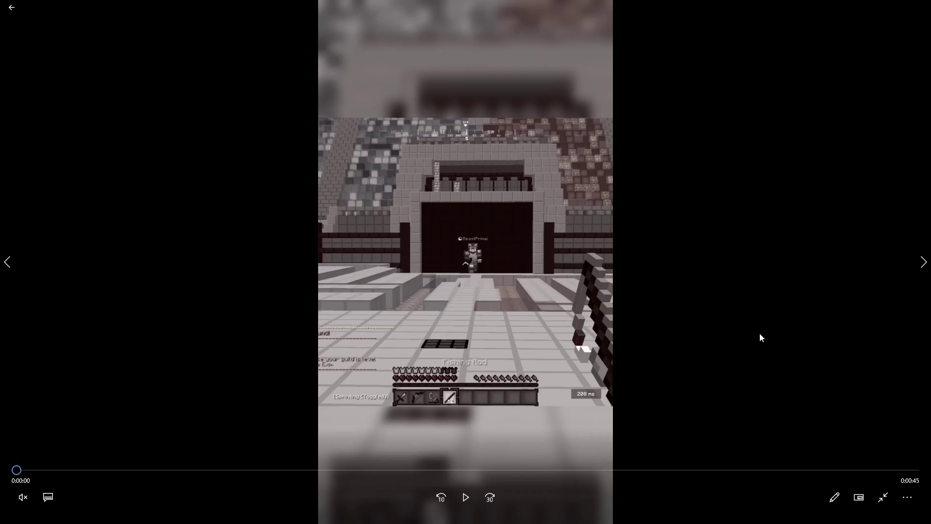
# - Play the exported vertical video in the media player
pyautogui.press('space')
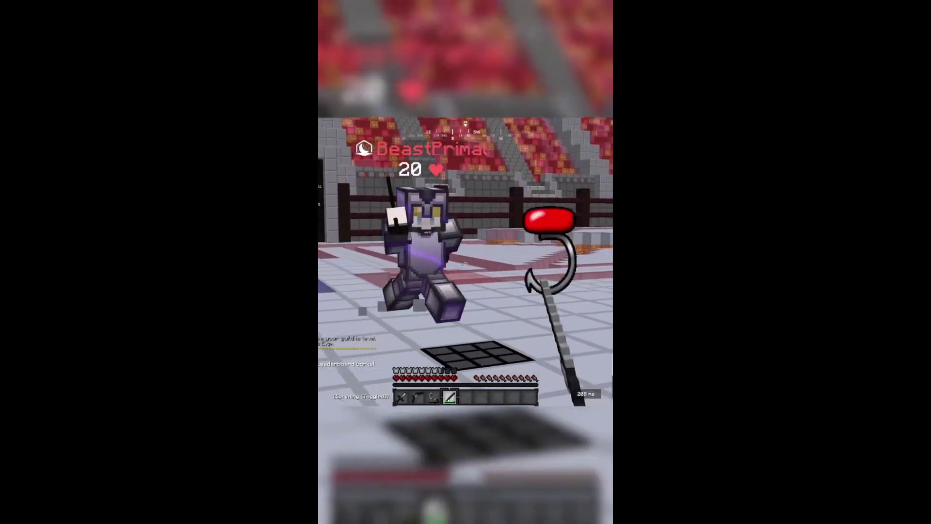
pyautogui.press('1')
pyautogui.press('4')
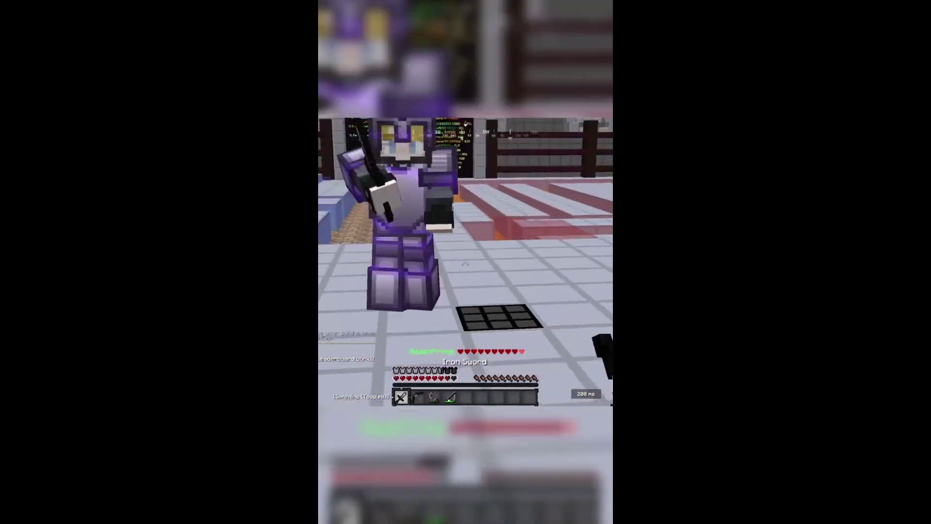
pyautogui.press('1')
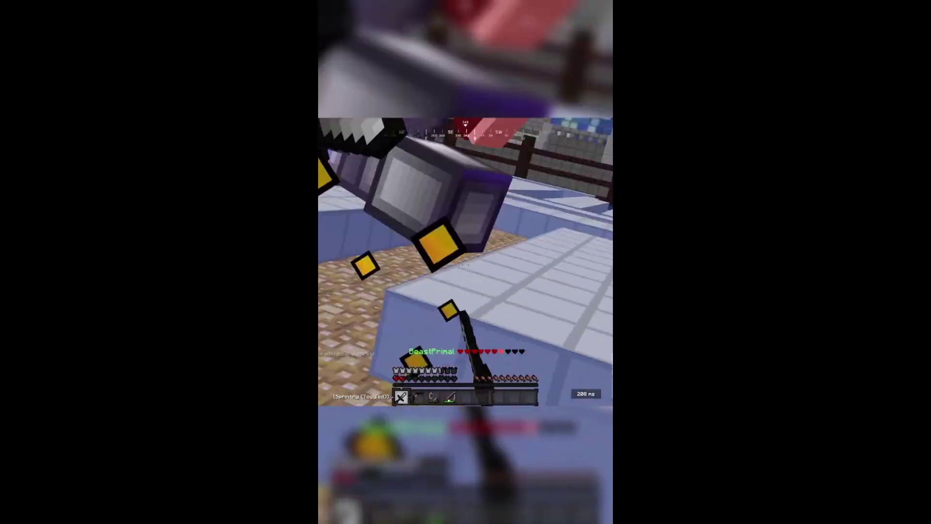
pyautogui.press('4')
pyautogui.press('1')
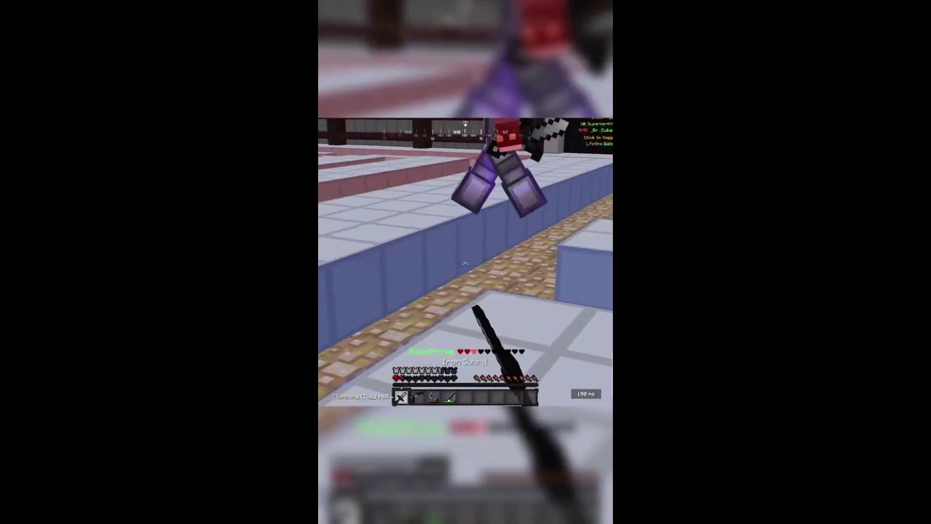
pyautogui.press('4')
pyautogui.press('1')
pyautogui.click(465, 263)
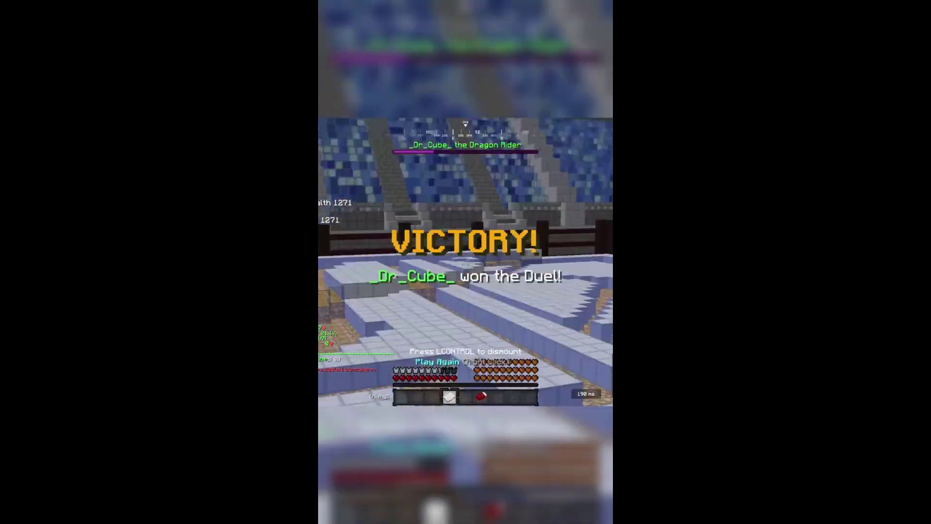